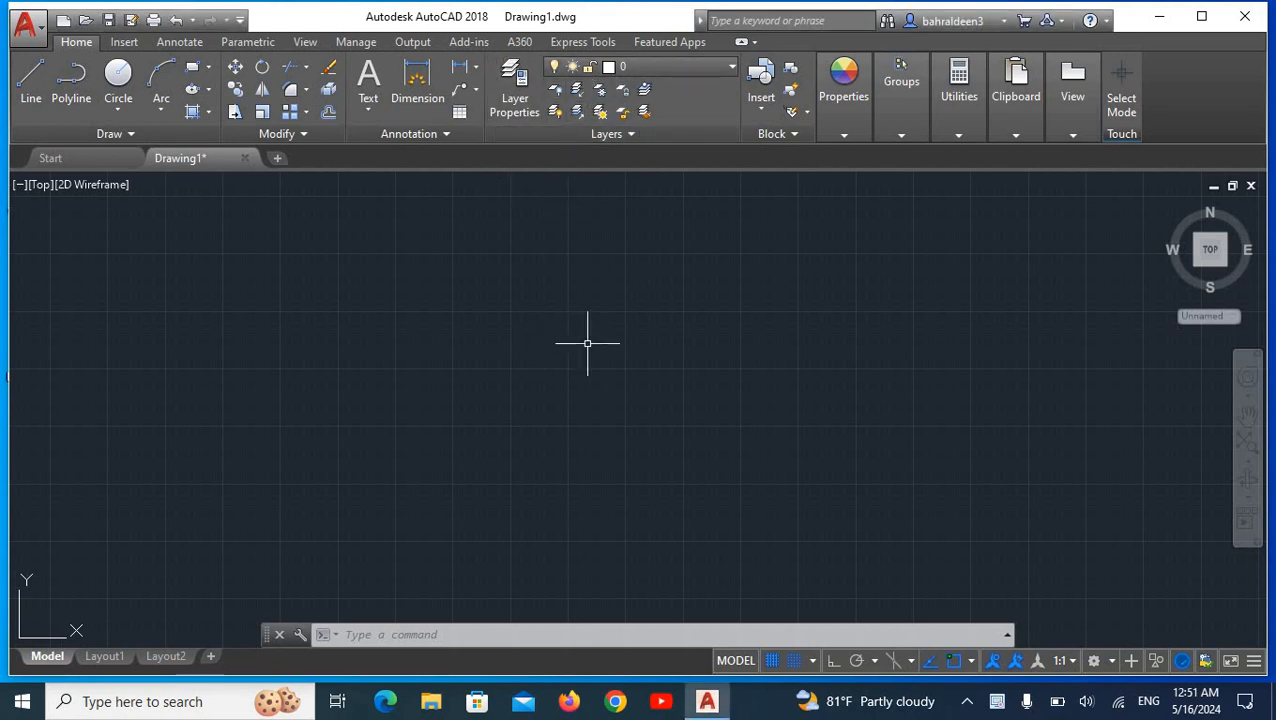
Step: Create a new layer in the layer manager and make it the current layer
{"action": "type", "text": "LAYer"}
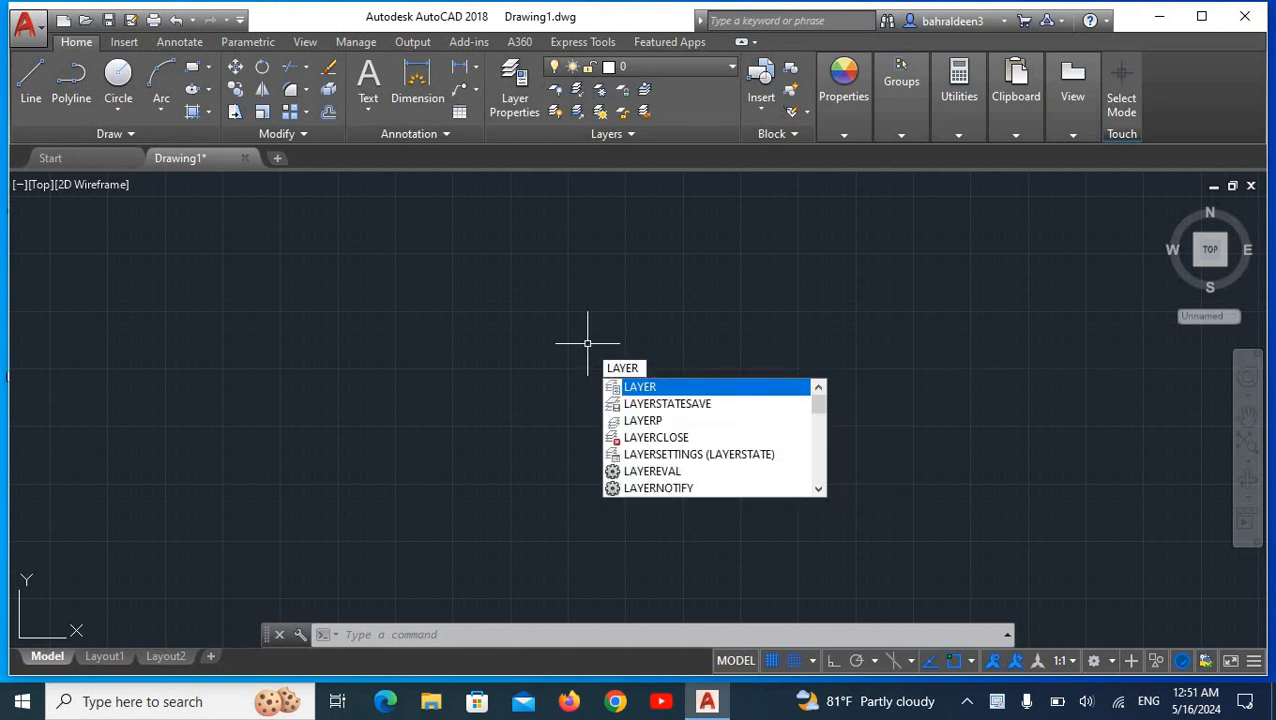
{"action": "key", "text": "Return"}
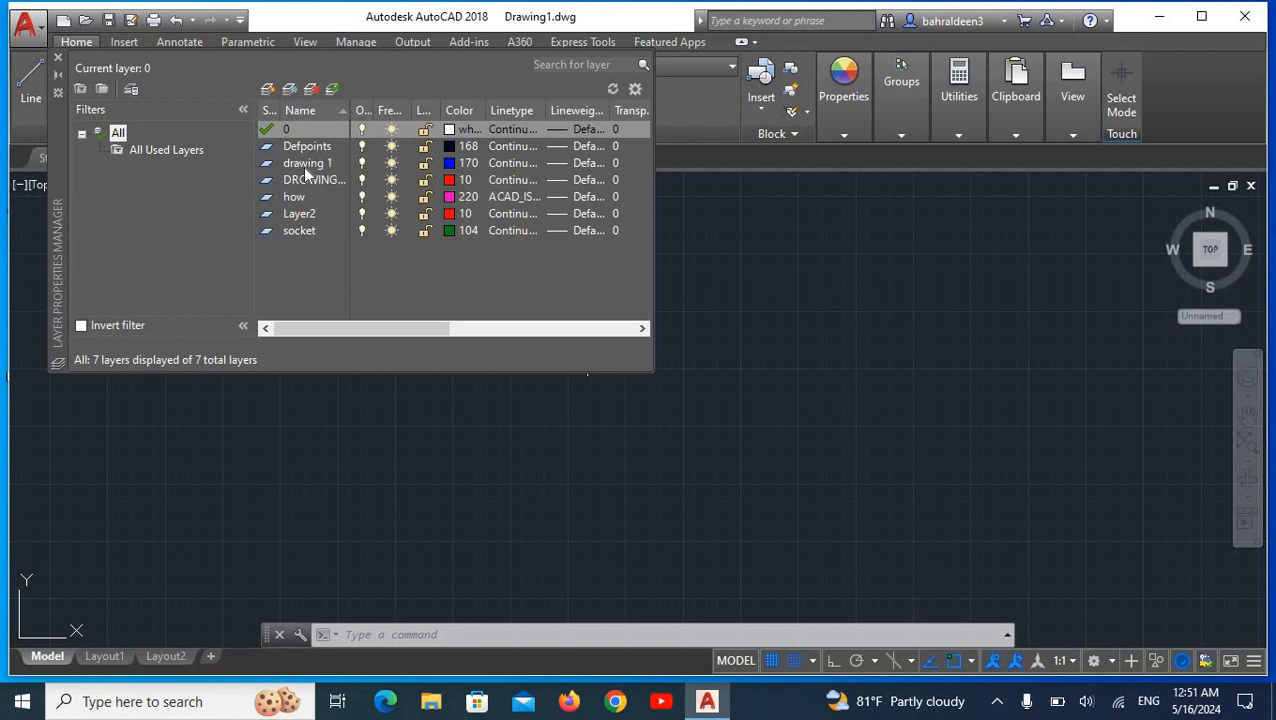
{"action": "left_click", "coordinate": [267, 92]}
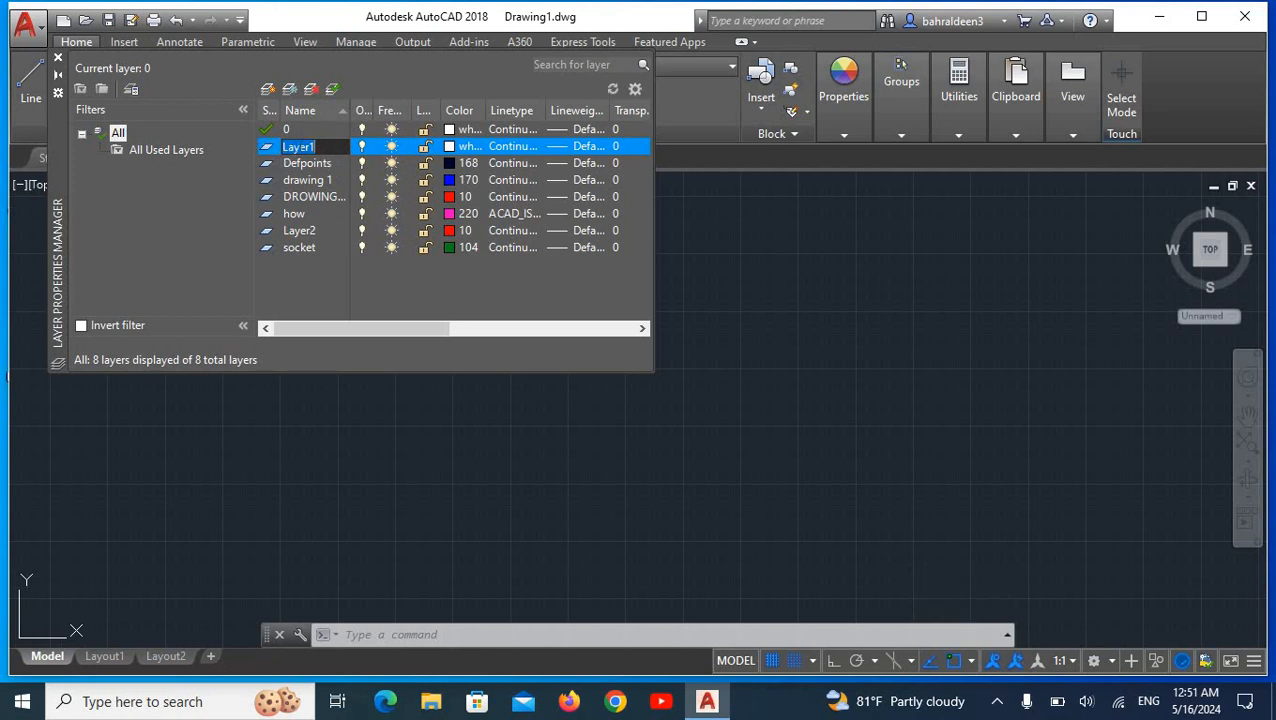
{"action": "left_click", "coordinate": [337, 93]}
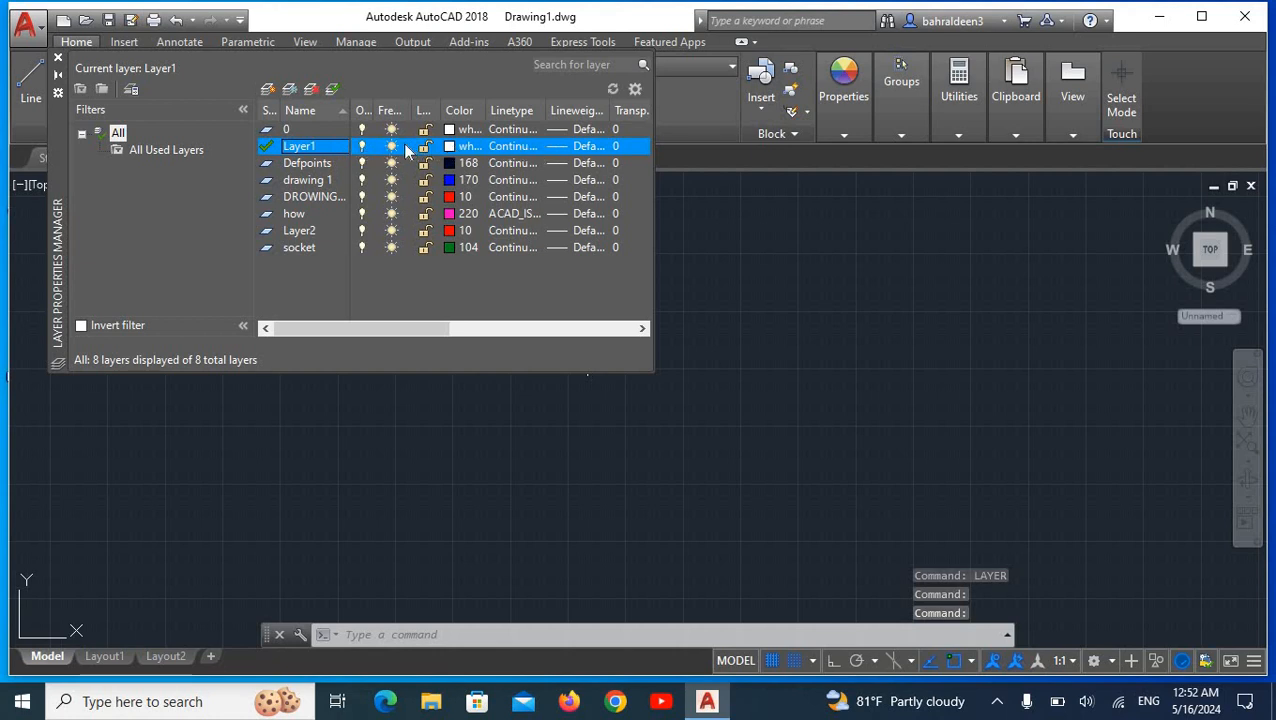
Step: Rename the new current layer as dwa1
{"action": "right_click", "coordinate": [319, 148]}
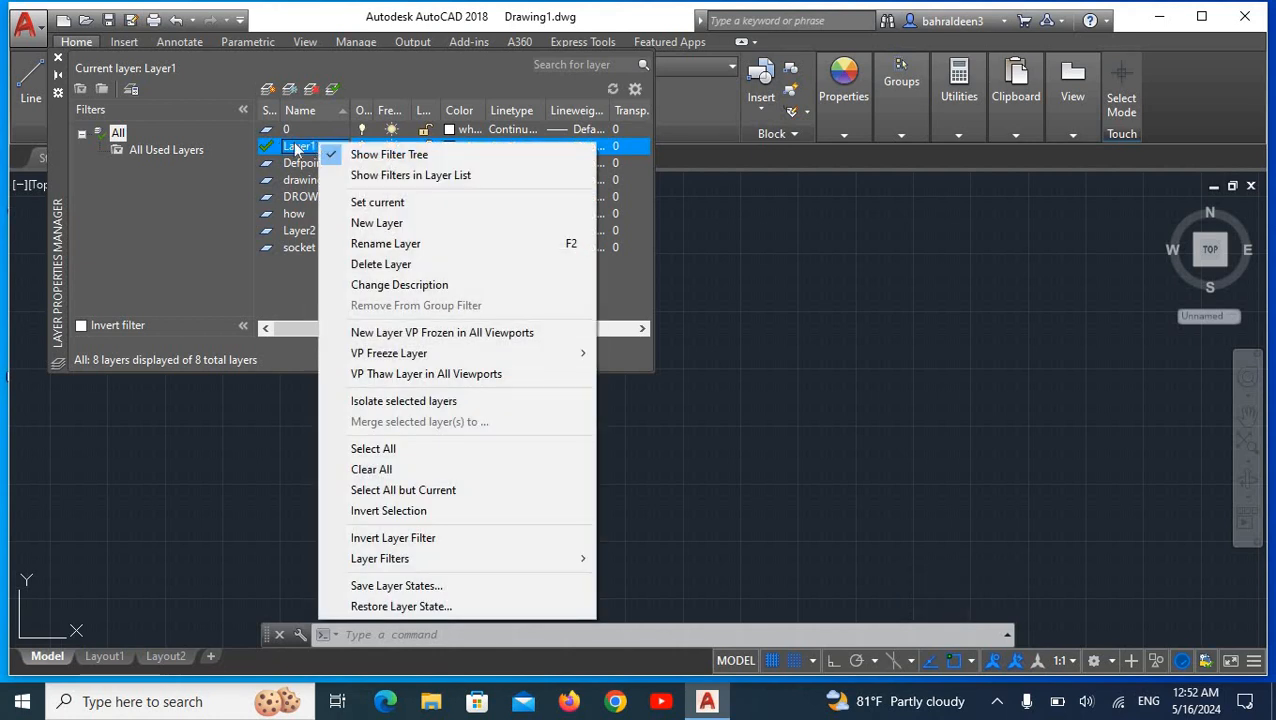
{"action": "left_click", "coordinate": [400, 244]}
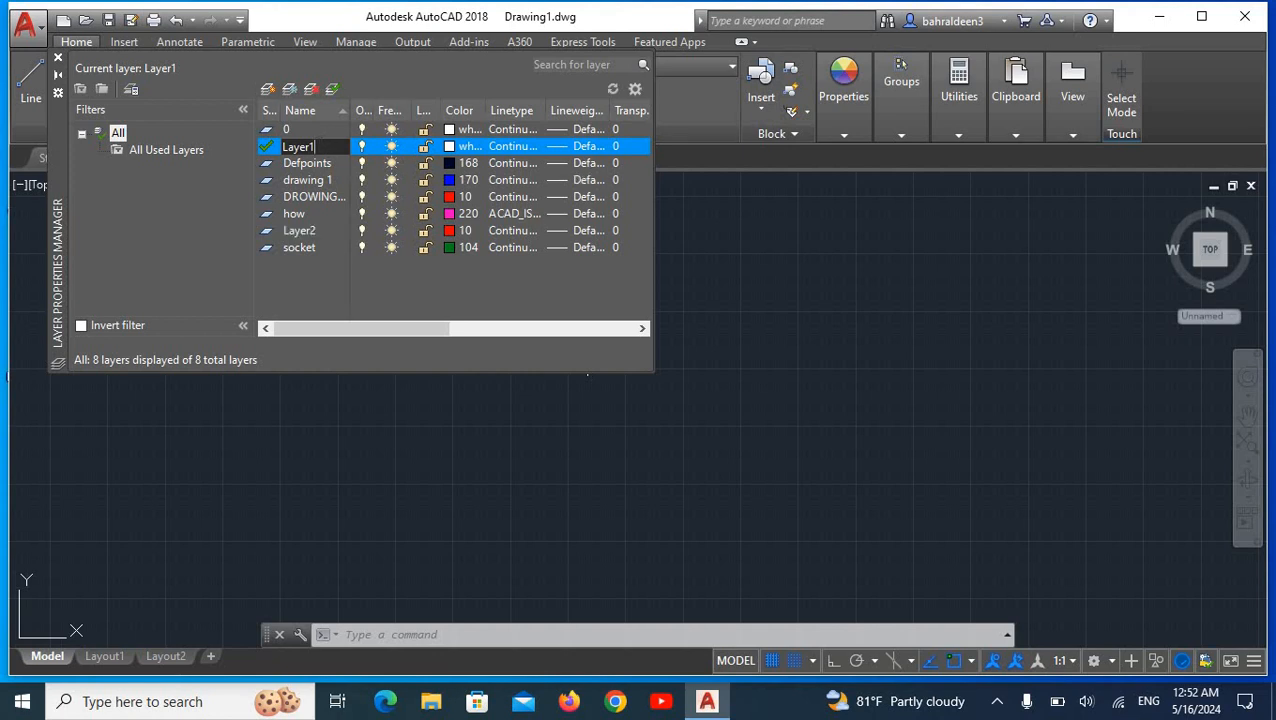
{"action": "right_click", "coordinate": [314, 147]}
{"action": "left_click", "coordinate": [317, 142]}
{"action": "key", "text": "Return"}
{"action": "key", "text": "Return"}
{"action": "key", "text": "Return"}
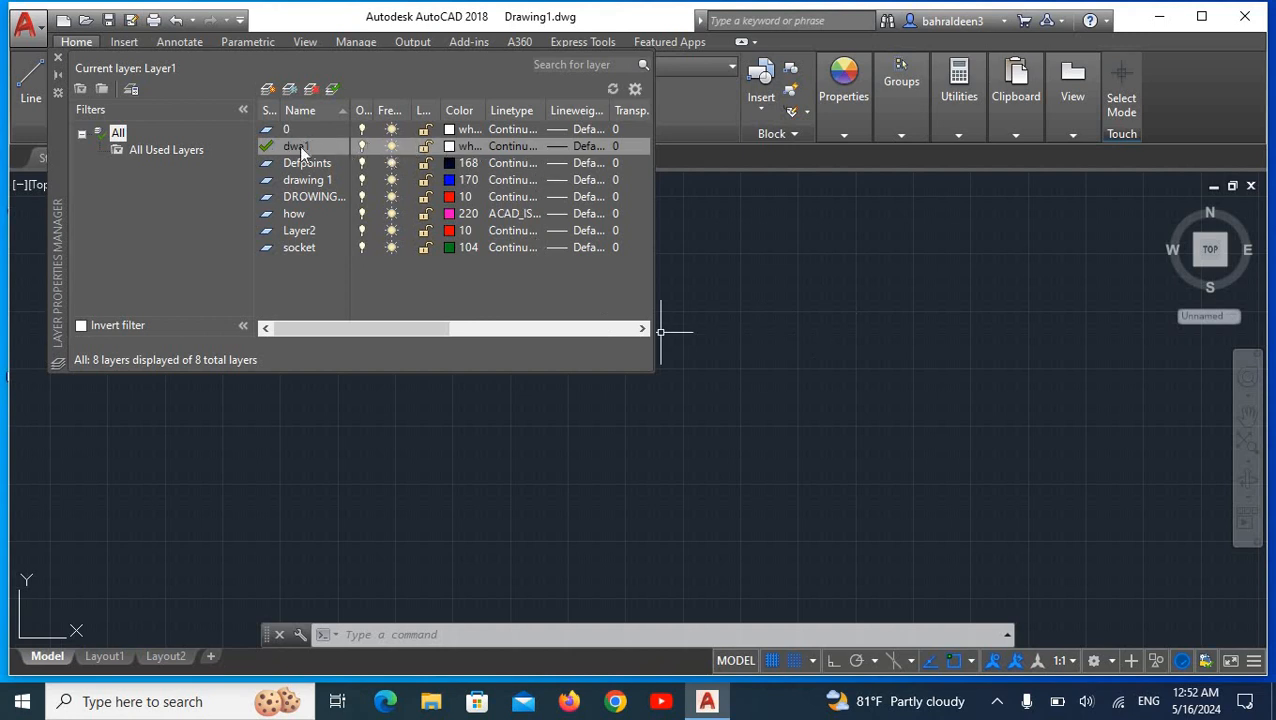
Step: Assign white as the color and Continuous as the linetype of layer dwa1, and close the layer manager
{"action": "left_click", "coordinate": [450, 147]}
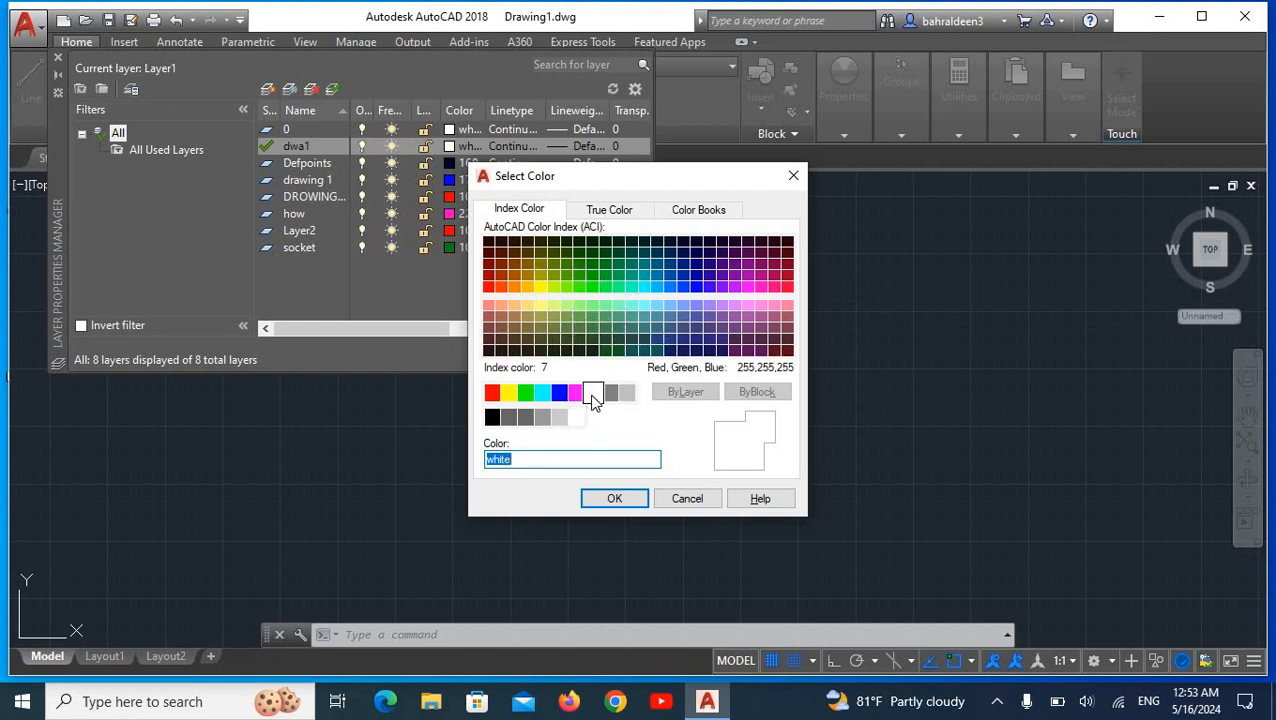
{"action": "left_click", "coordinate": [614, 500]}
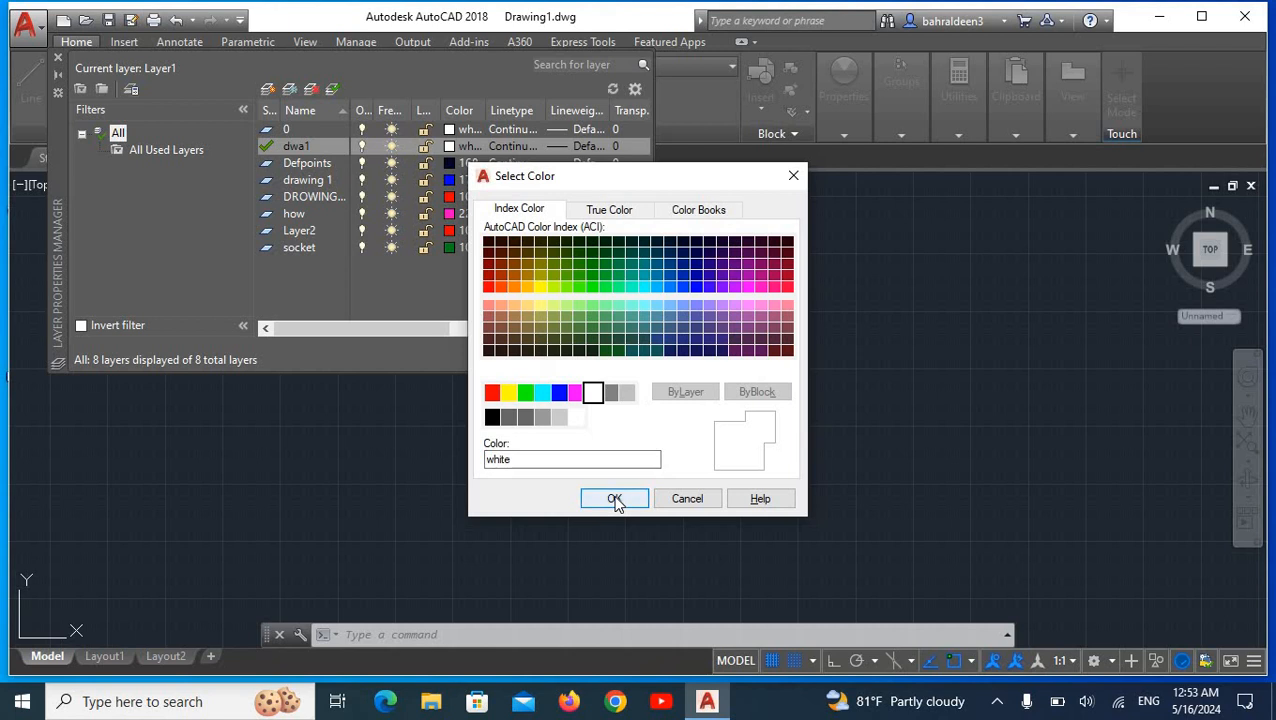
{"action": "left_click", "coordinate": [614, 499]}
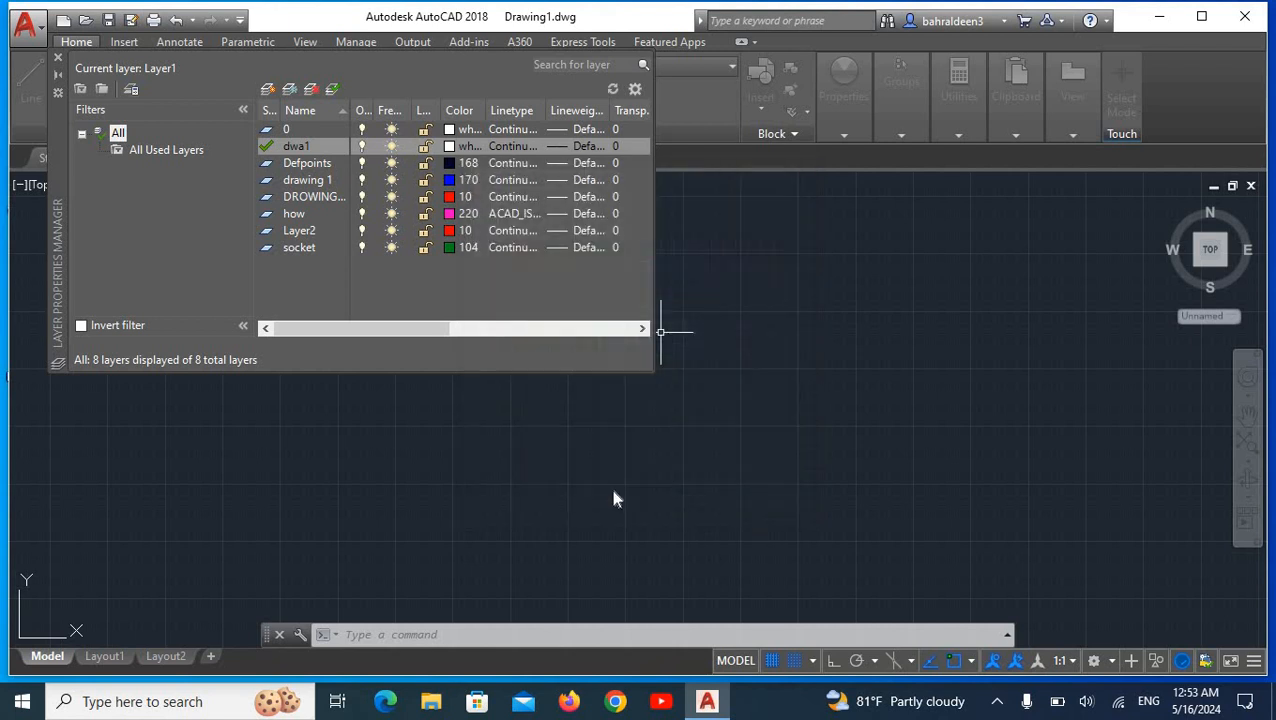
{"action": "left_click", "coordinate": [516, 147]}
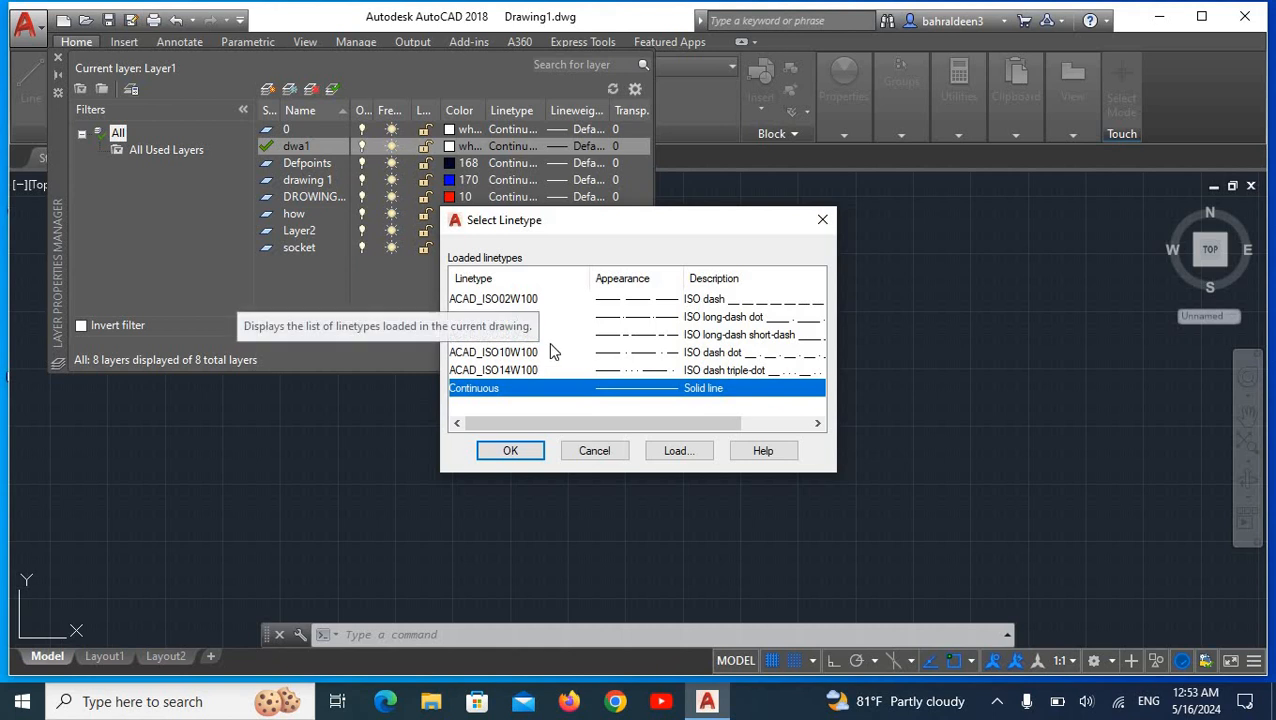
{"action": "scroll", "coordinate": [548, 342], "scroll_direction": "right", "scroll_amount": 1}
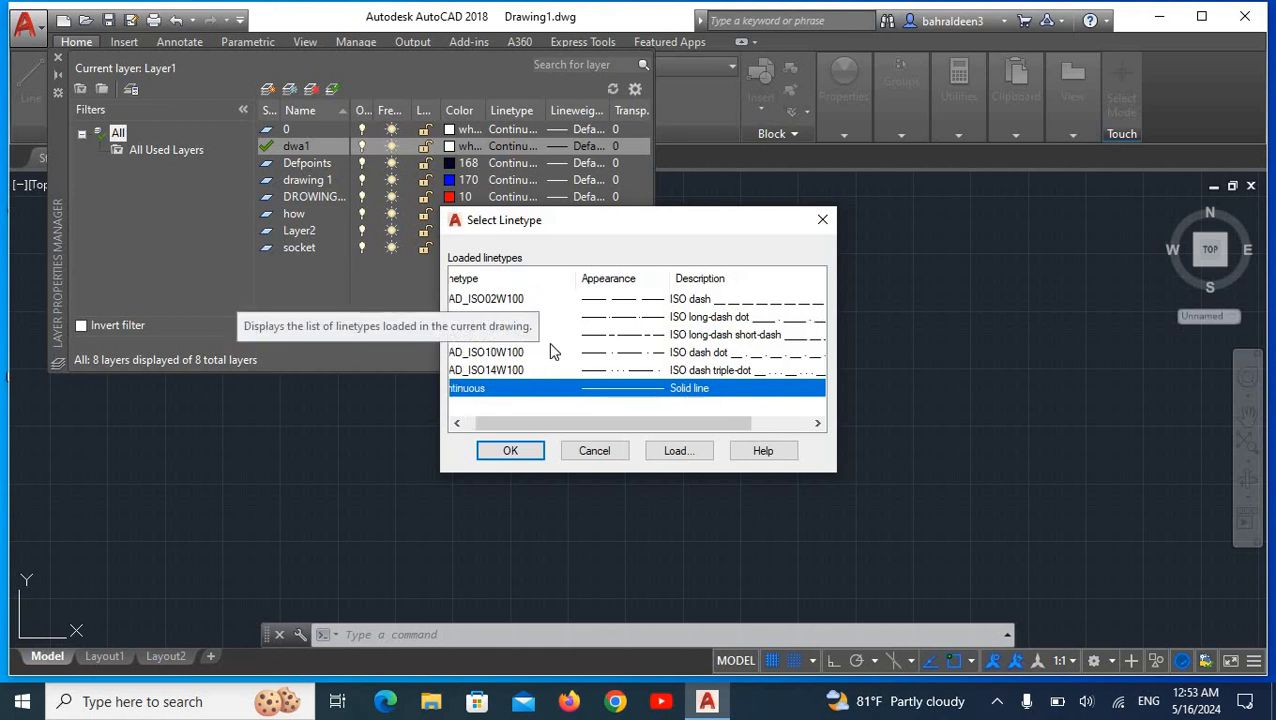
{"action": "left_click", "coordinate": [512, 451]}
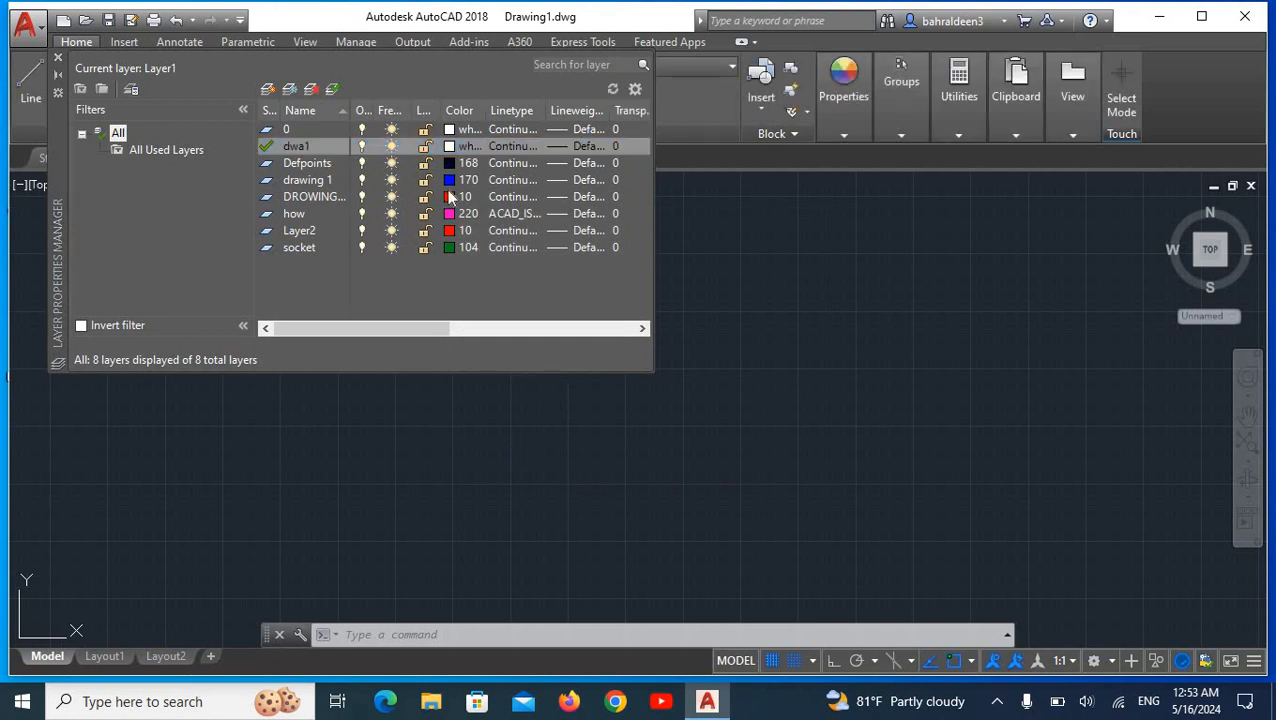
{"action": "left_click", "coordinate": [59, 56]}
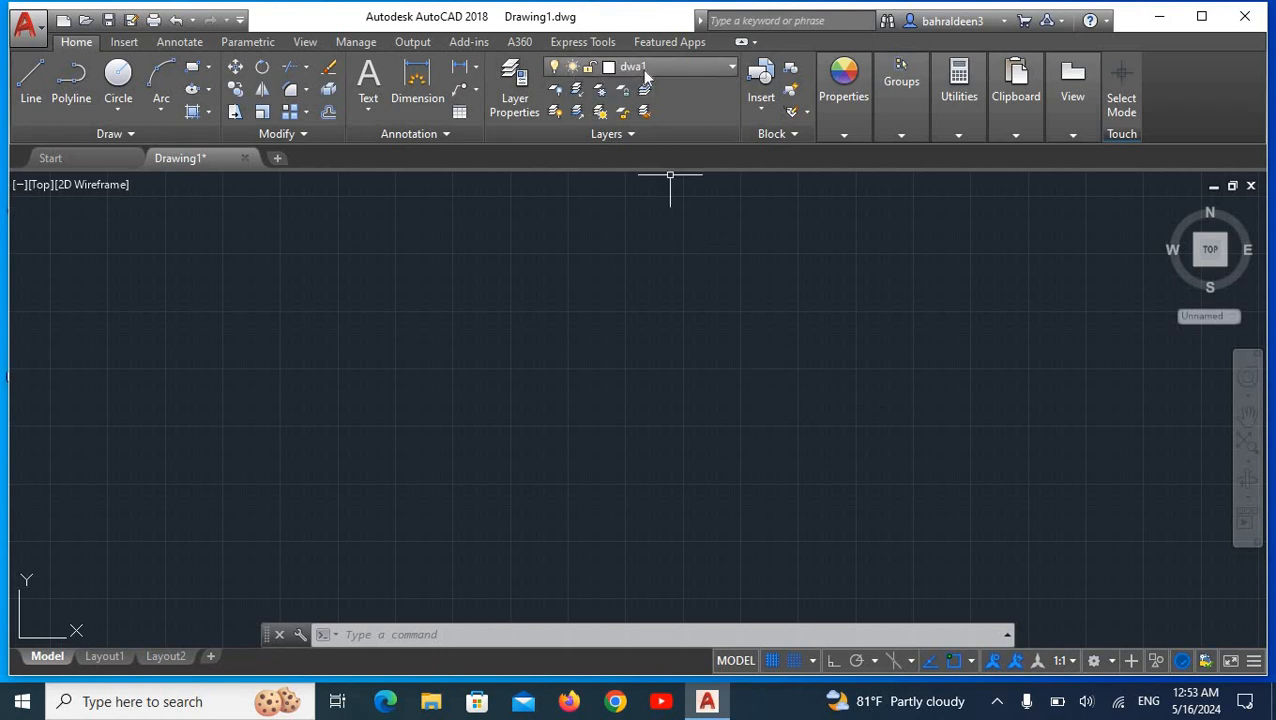
Step: Draw a wide rectangle in the middle of the drawing area on layer dwa1
{"action": "left_click", "coordinate": [193, 77]}
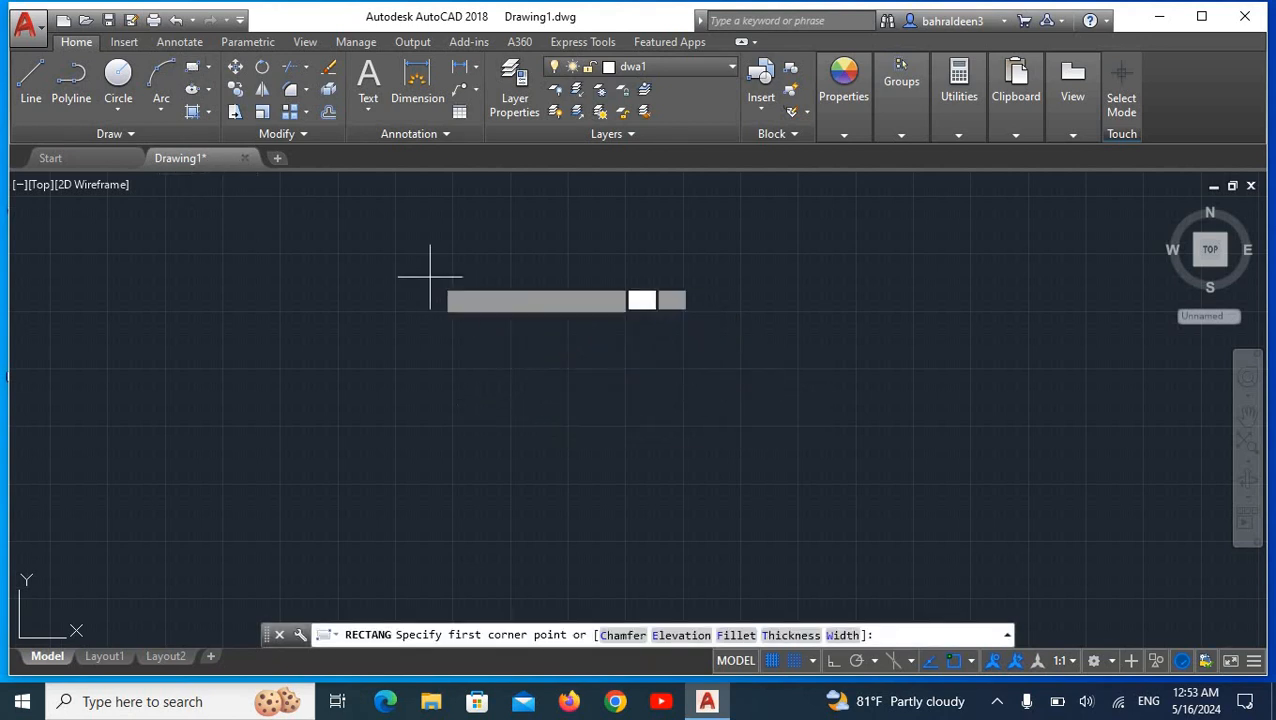
{"action": "left_click", "coordinate": [430, 277]}
{"action": "left_click", "coordinate": [879, 552]}
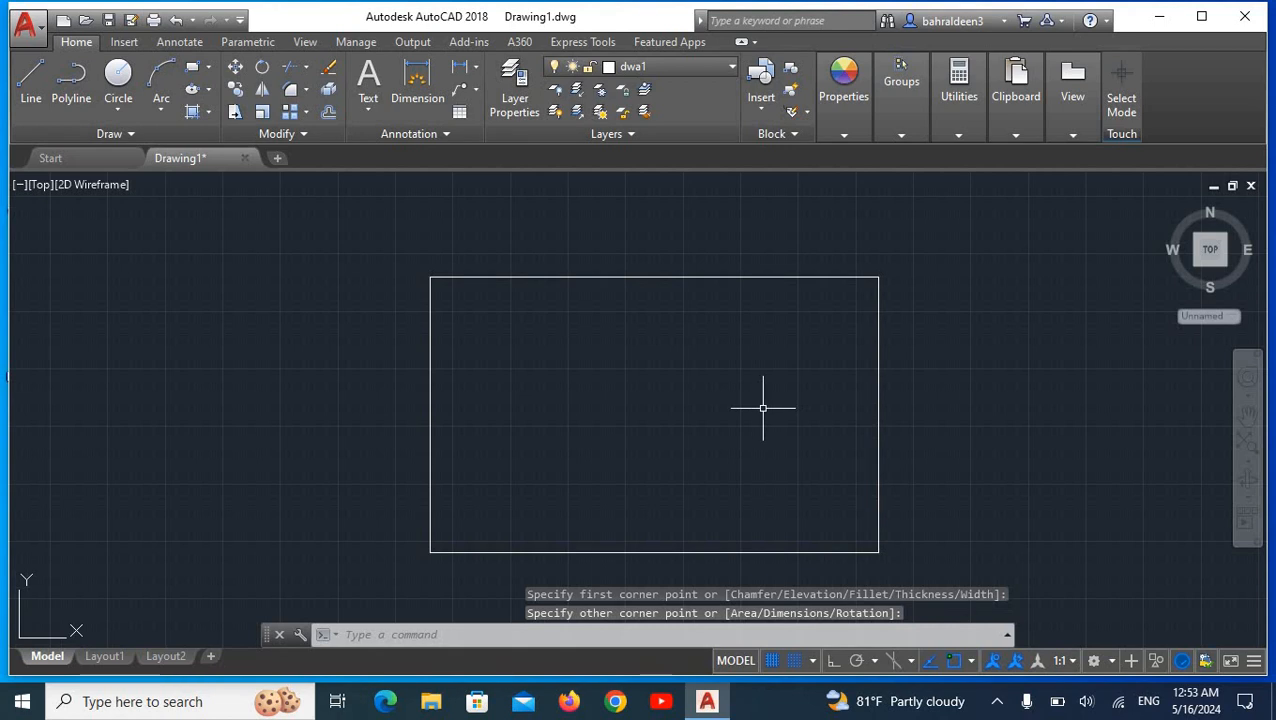
Step: Offset the rectangle outward by 0.5 to form a double outline
{"action": "type", "text": "OFFSe"}
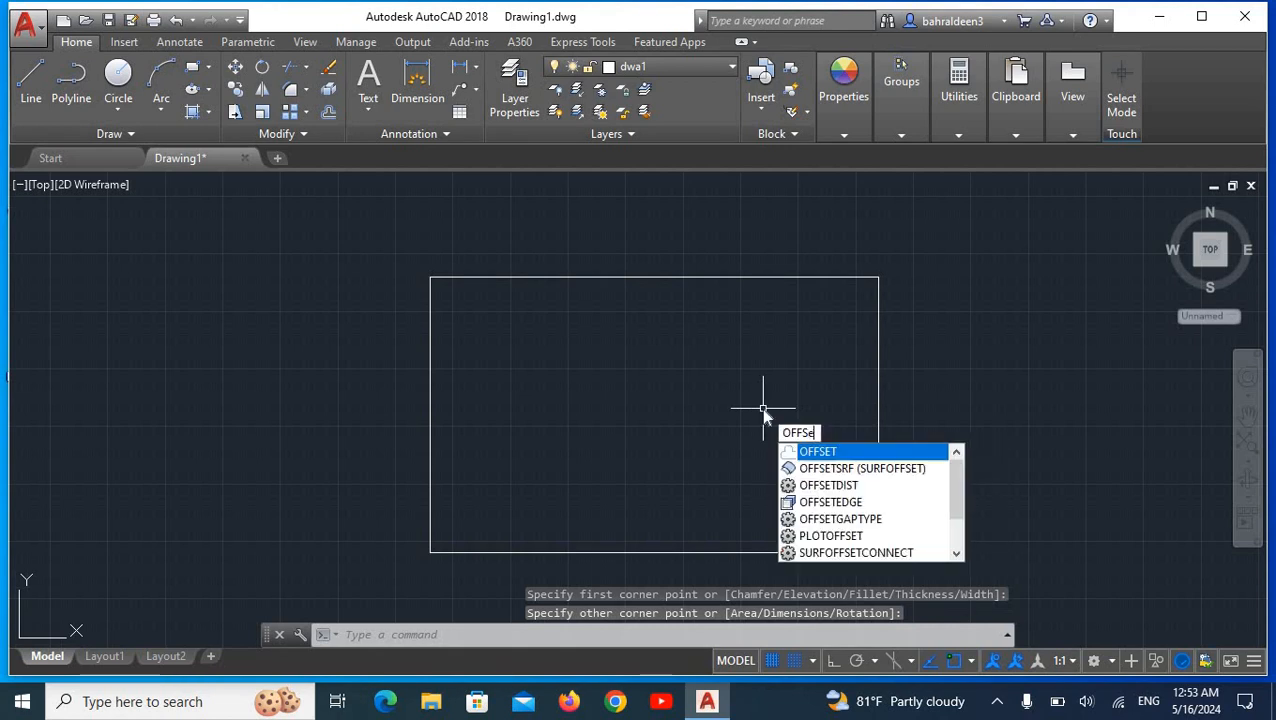
{"action": "type", "text": "t"}
{"action": "key", "text": "Return"}
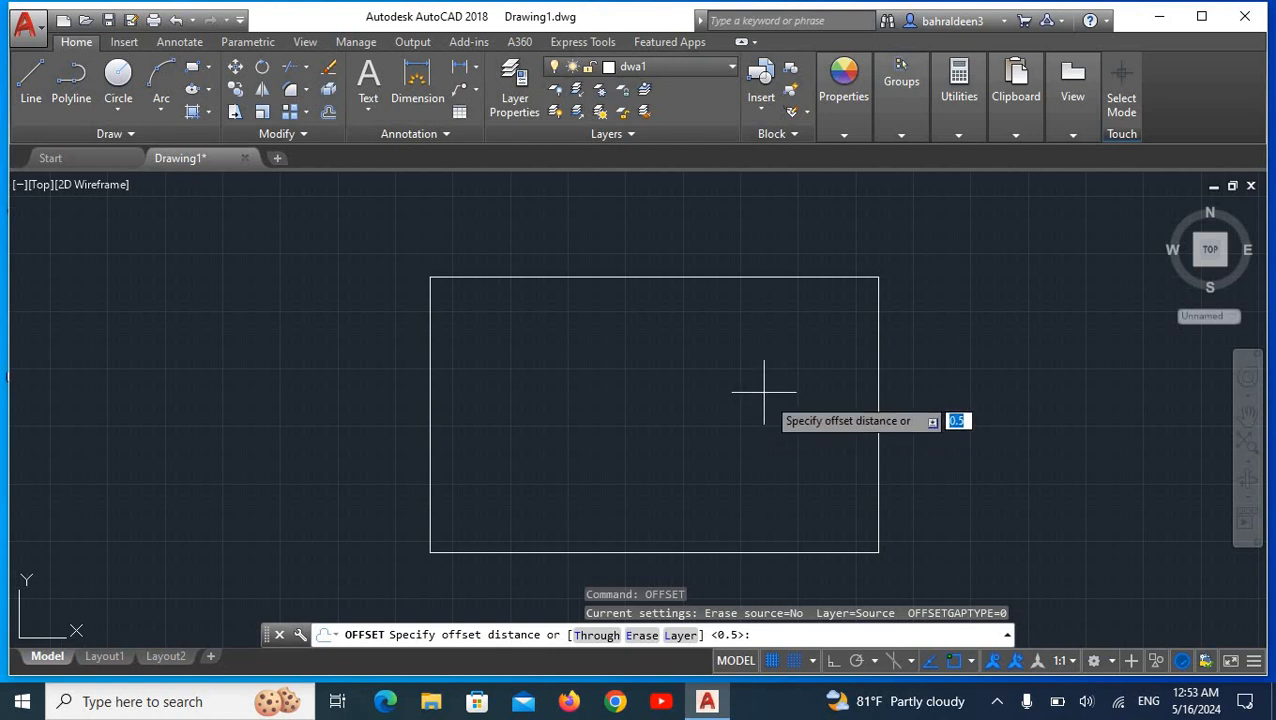
{"action": "key", "text": "Return"}
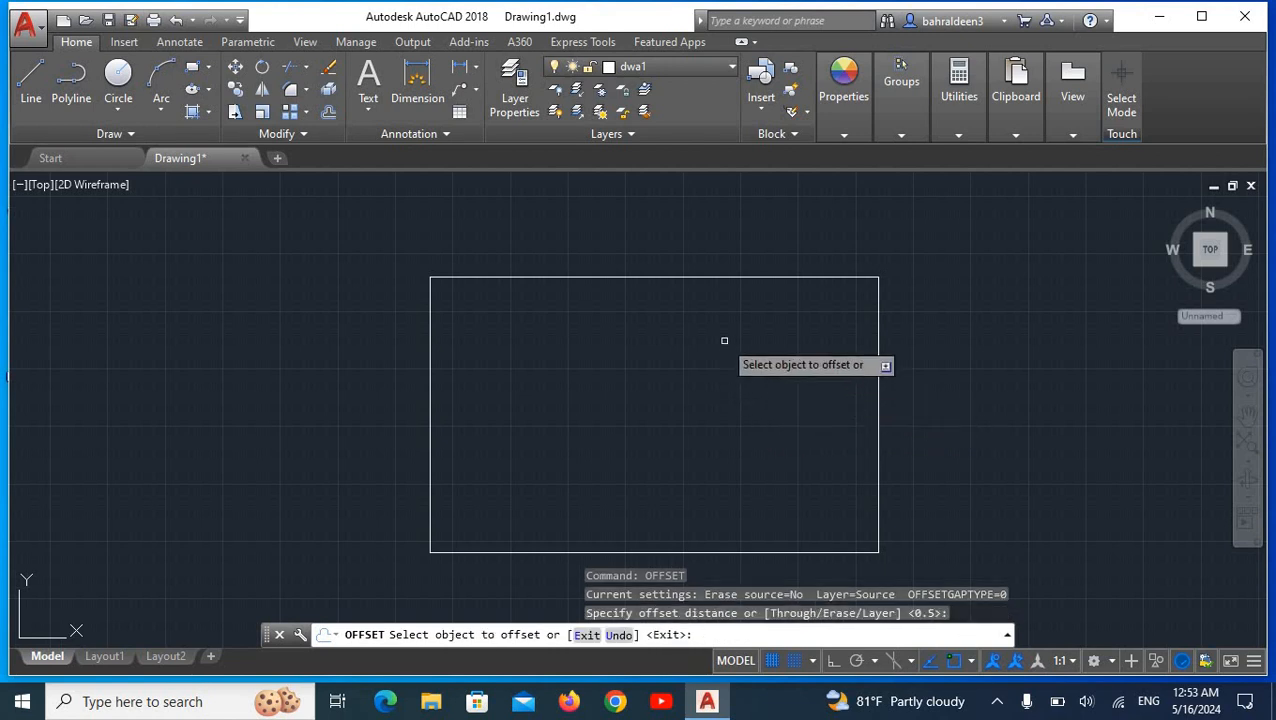
{"action": "left_click", "coordinate": [687, 277]}
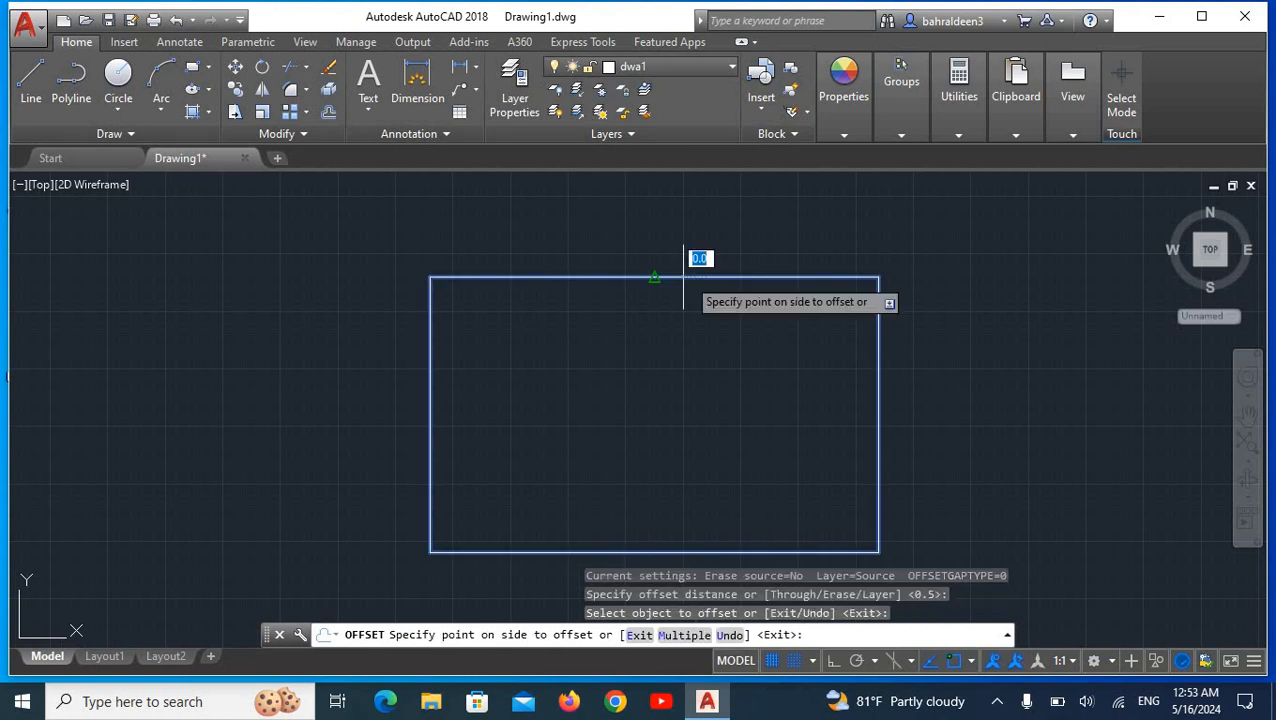
{"action": "left_click", "coordinate": [680, 249]}
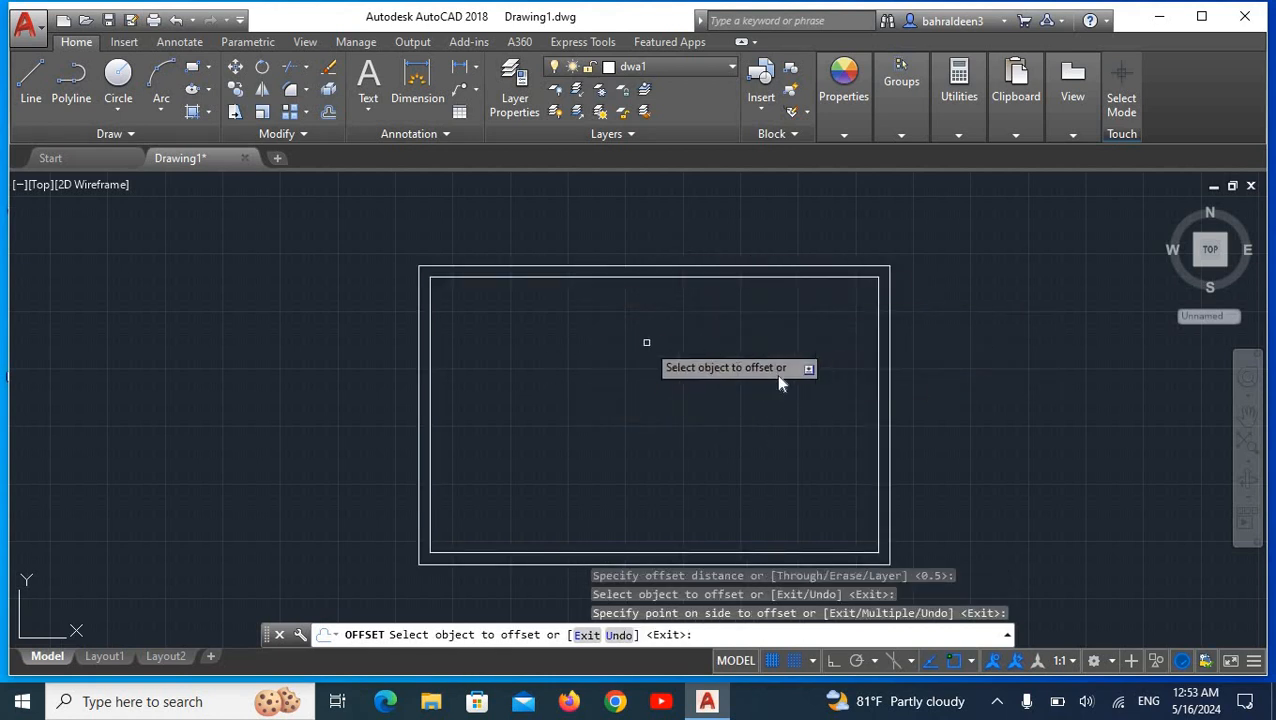
{"action": "key", "text": "Return"}
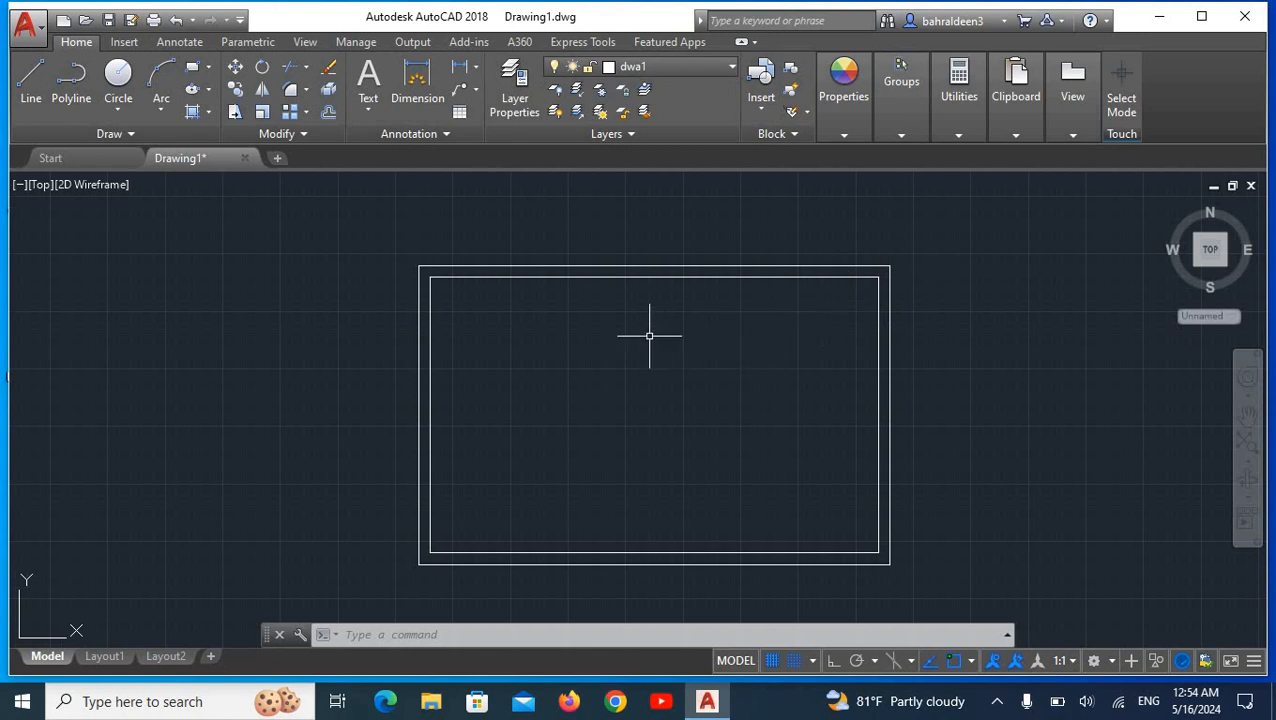
Step: Add two new layers below dwa1 in the layer manager
{"action": "type", "text": "LAYER"}
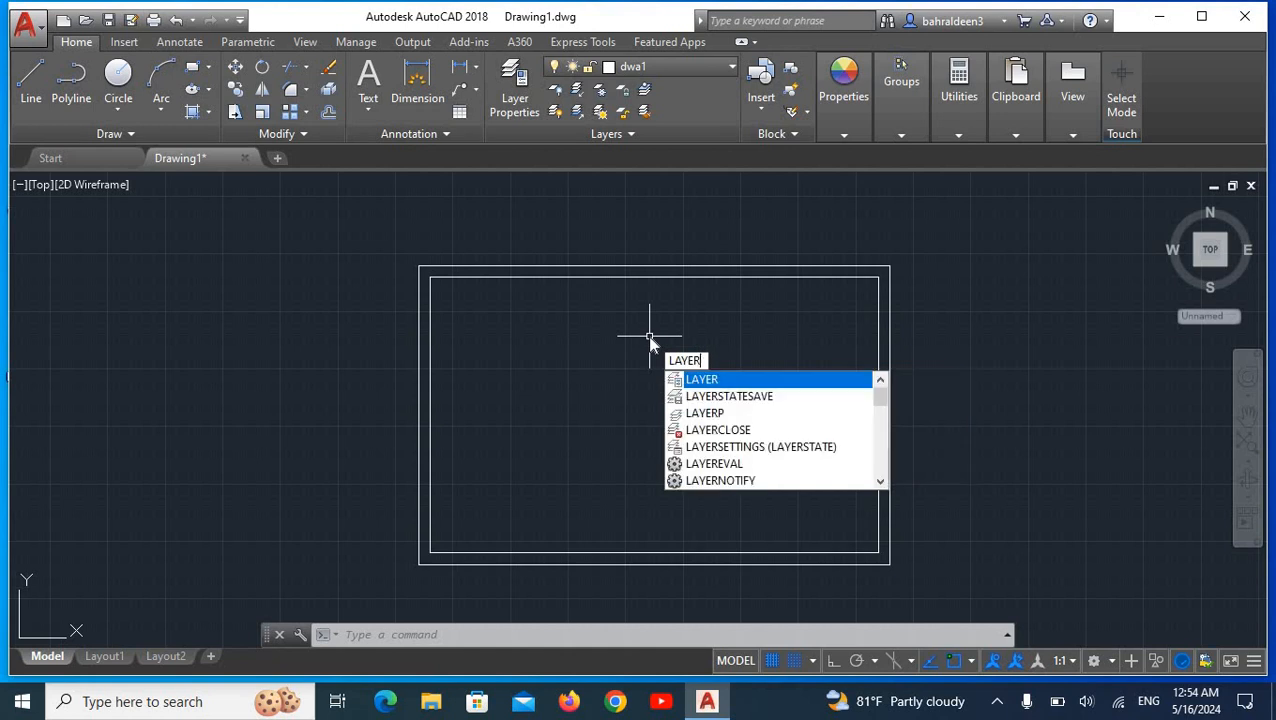
{"action": "key", "text": "Return"}
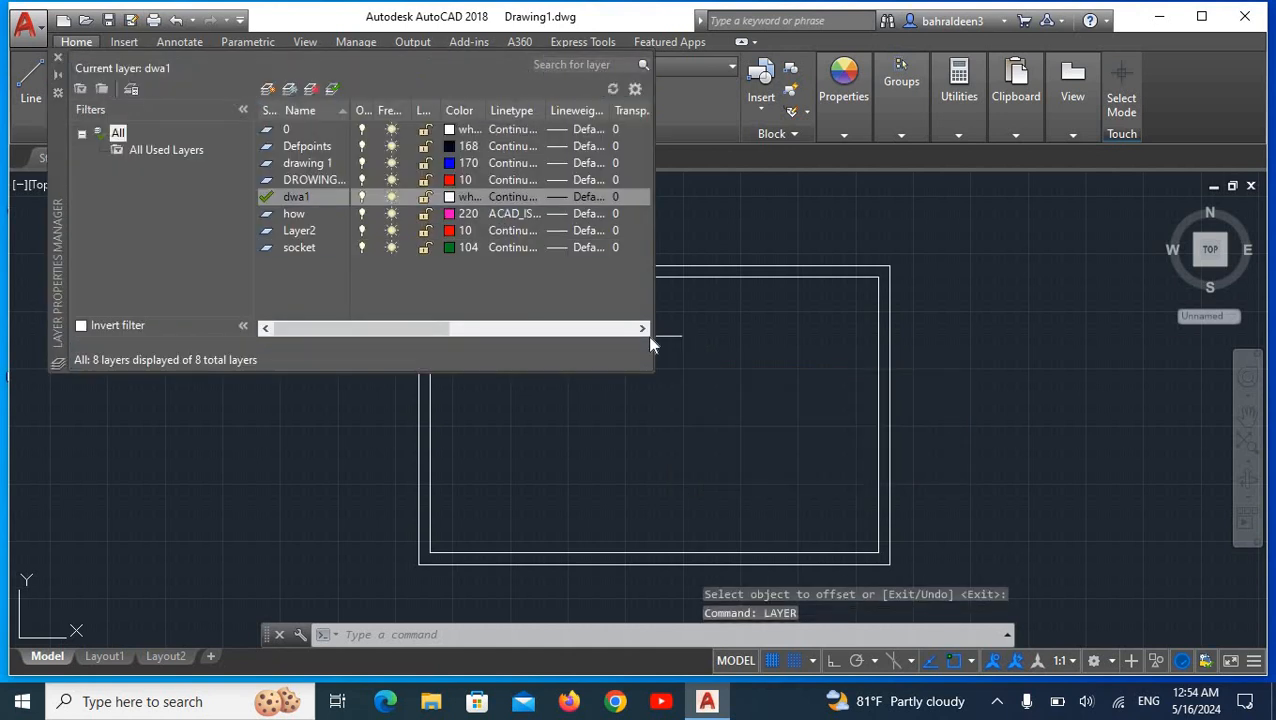
{"action": "left_click", "coordinate": [267, 89]}
{"action": "left_click", "coordinate": [267, 89]}
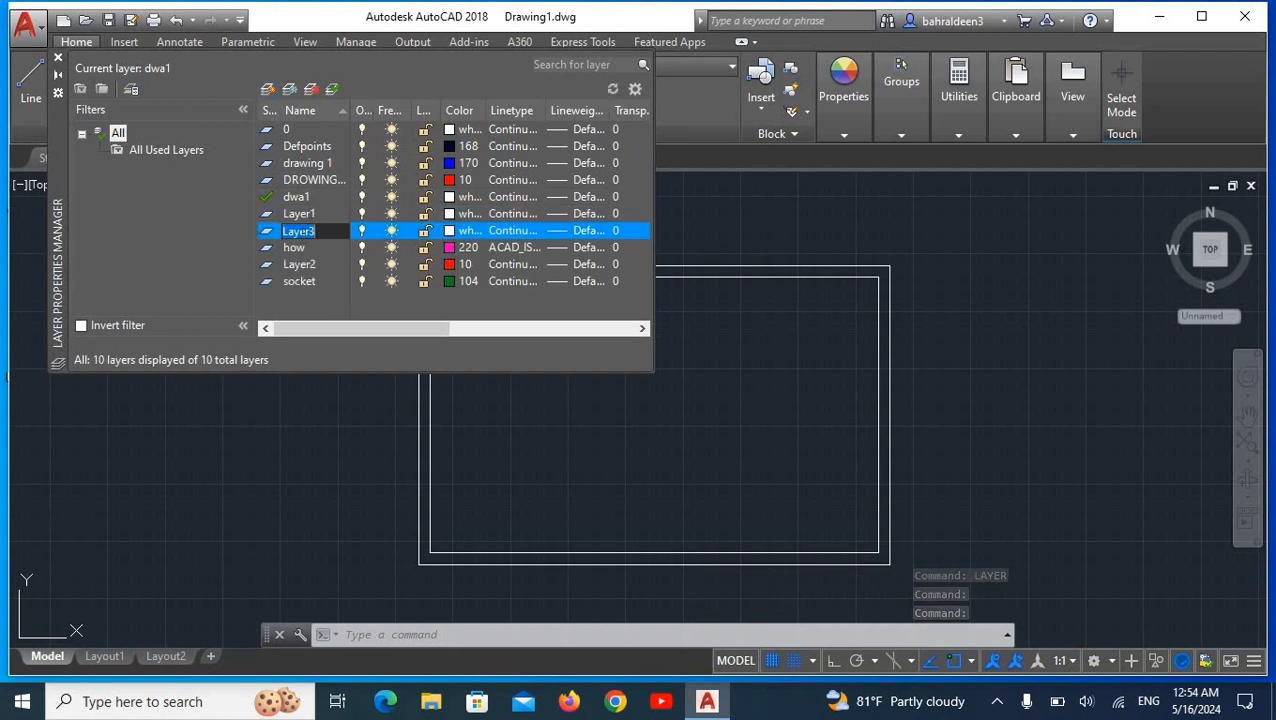
Step: Clear the default name of the second new layer and rename it as dwa2
{"action": "right_click", "coordinate": [301, 231]}
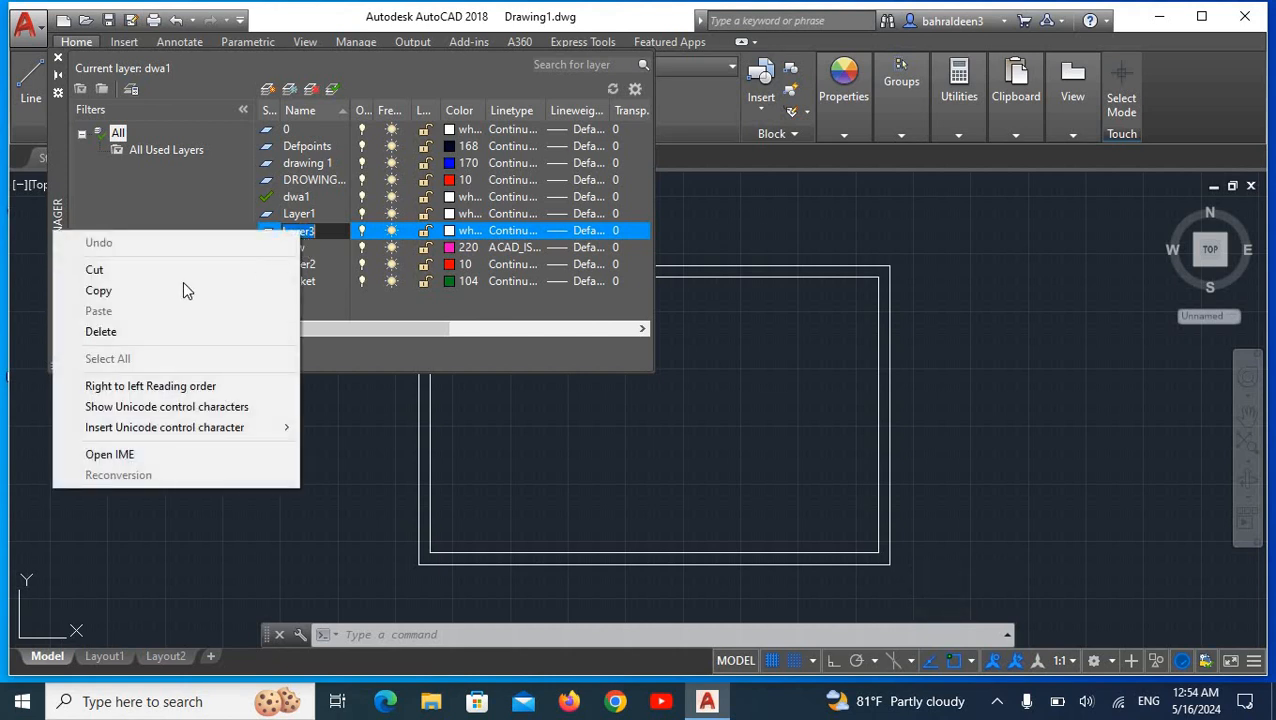
{"action": "left_click", "coordinate": [112, 331]}
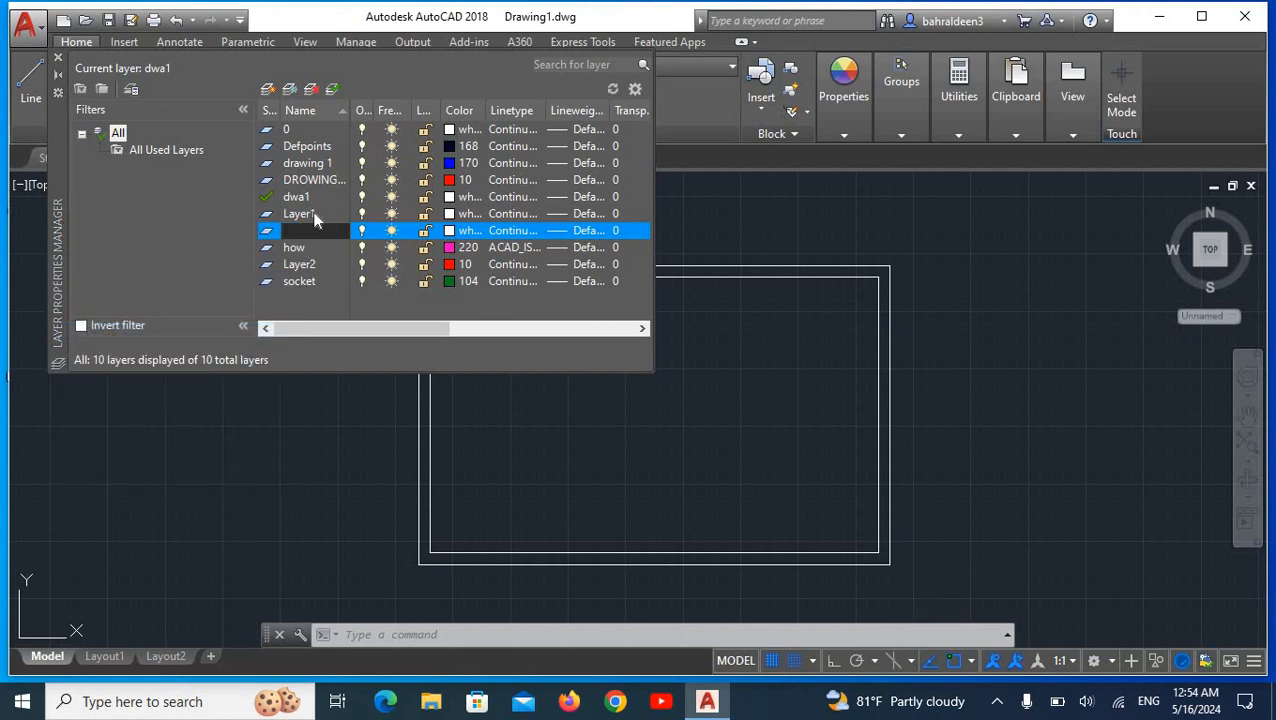
{"action": "key", "text": "Return"}
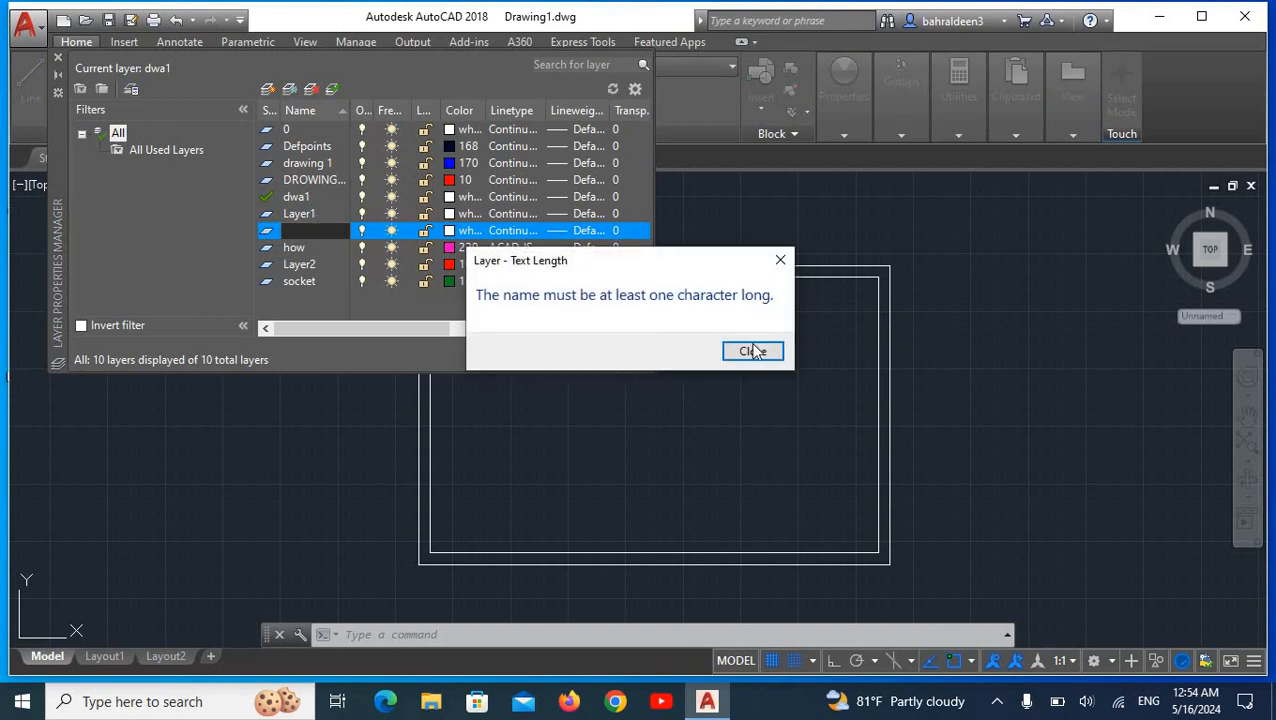
{"action": "left_click", "coordinate": [780, 260]}
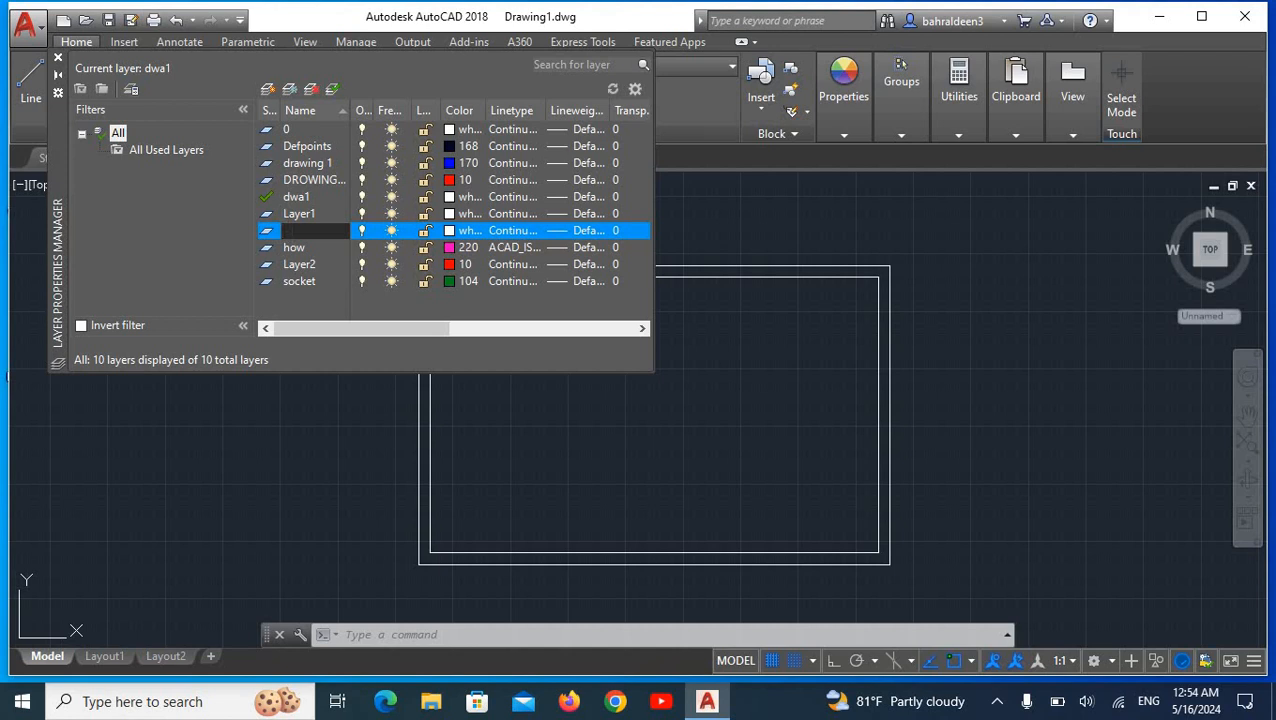
{"action": "right_click", "coordinate": [297, 241]}
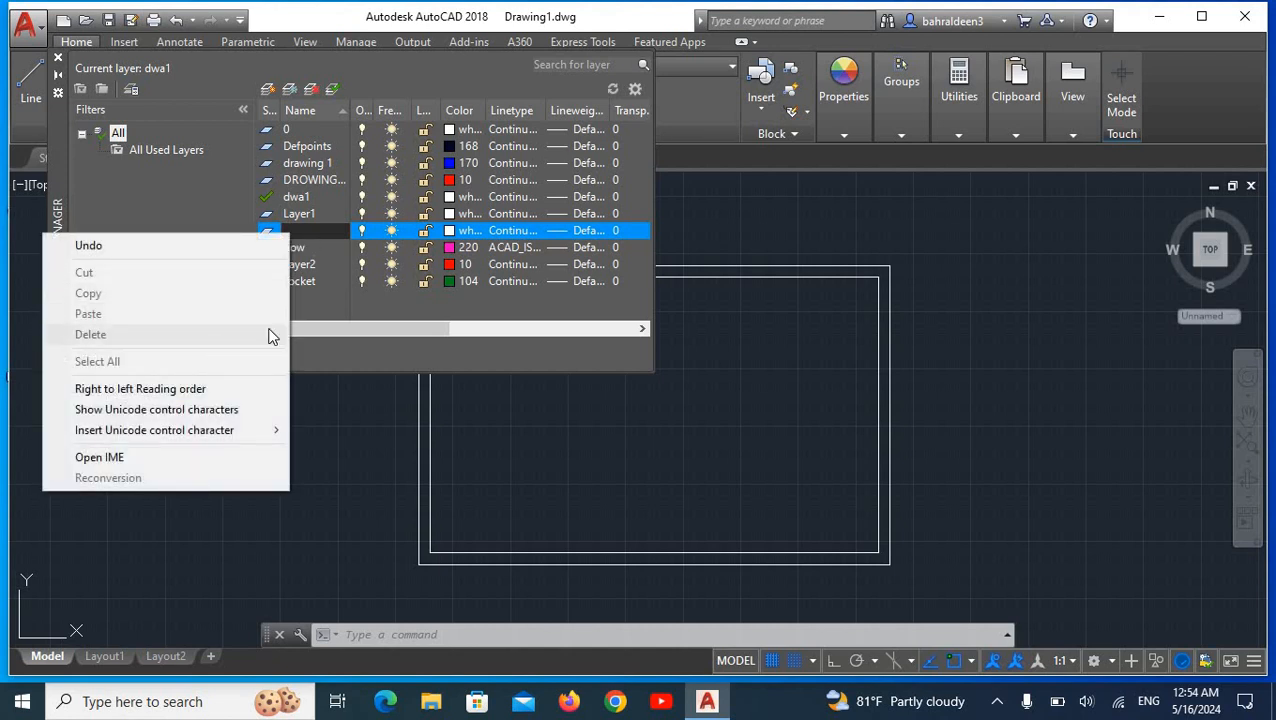
{"action": "left_click", "coordinate": [328, 230]}
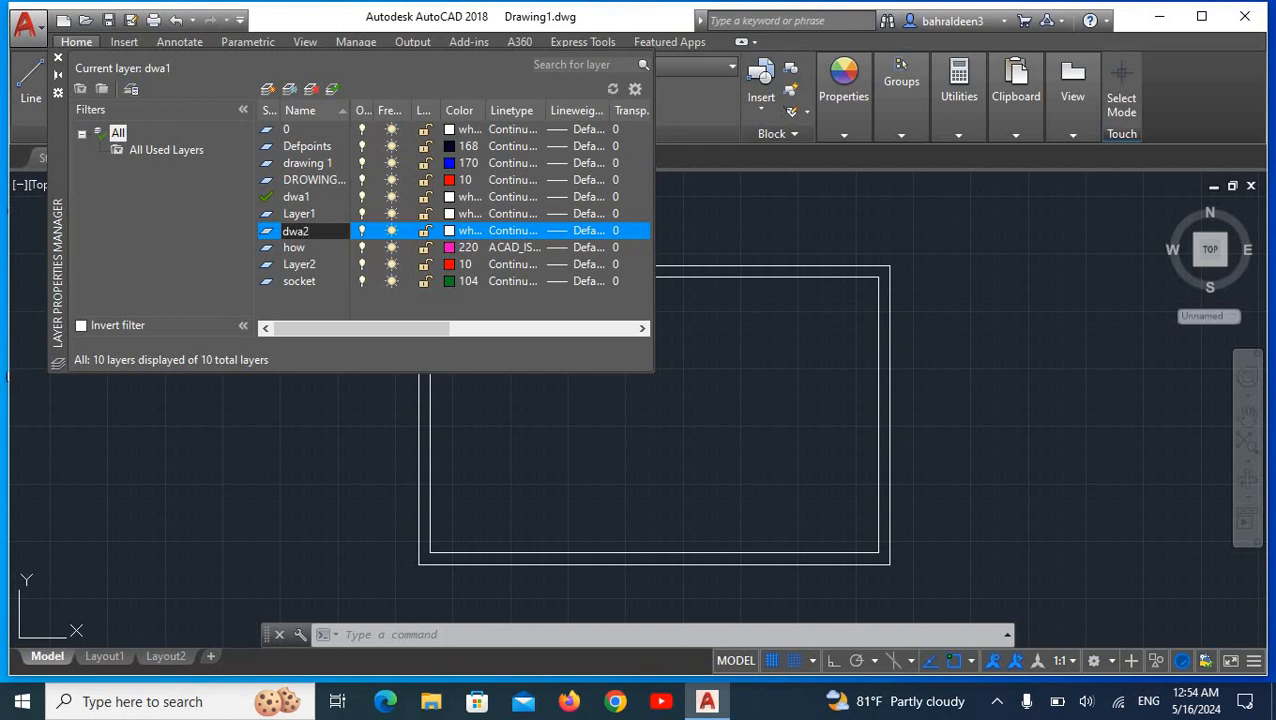
{"action": "left_click", "coordinate": [328, 231]}
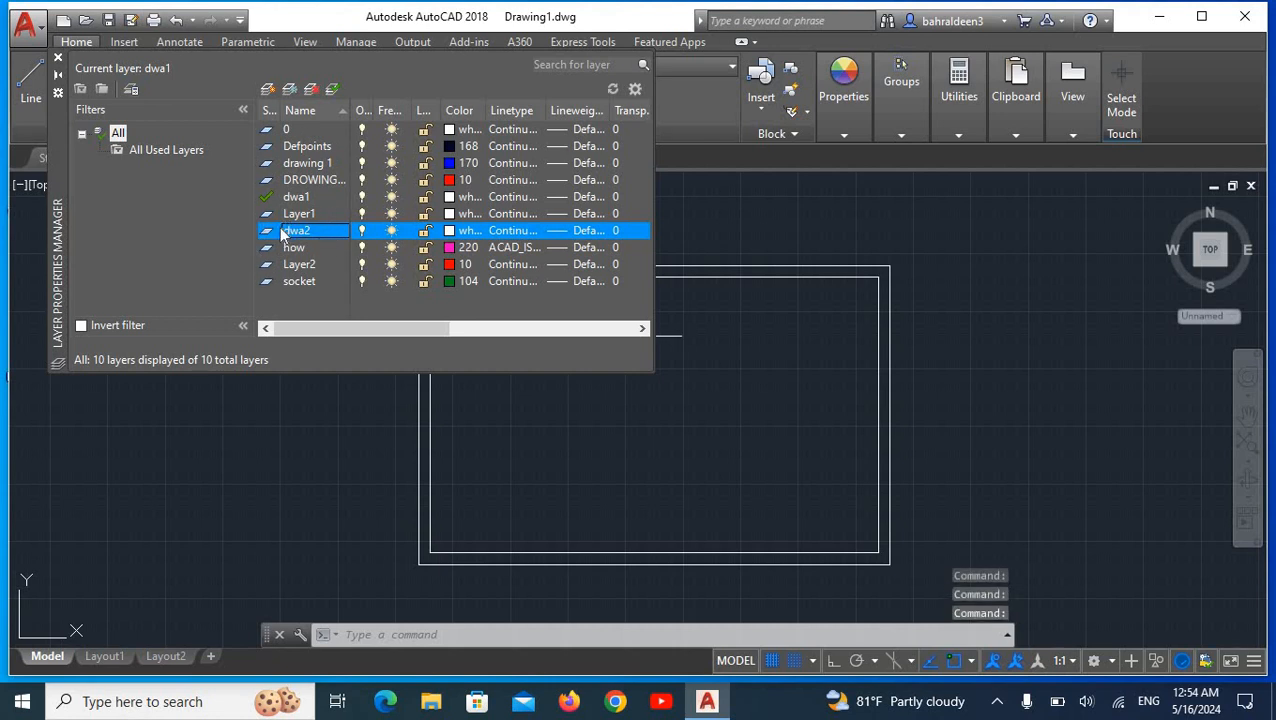
Step: Make dwa2 the current layer, assign it index color 114, and close the layer manager
{"action": "left_click", "coordinate": [332, 88]}
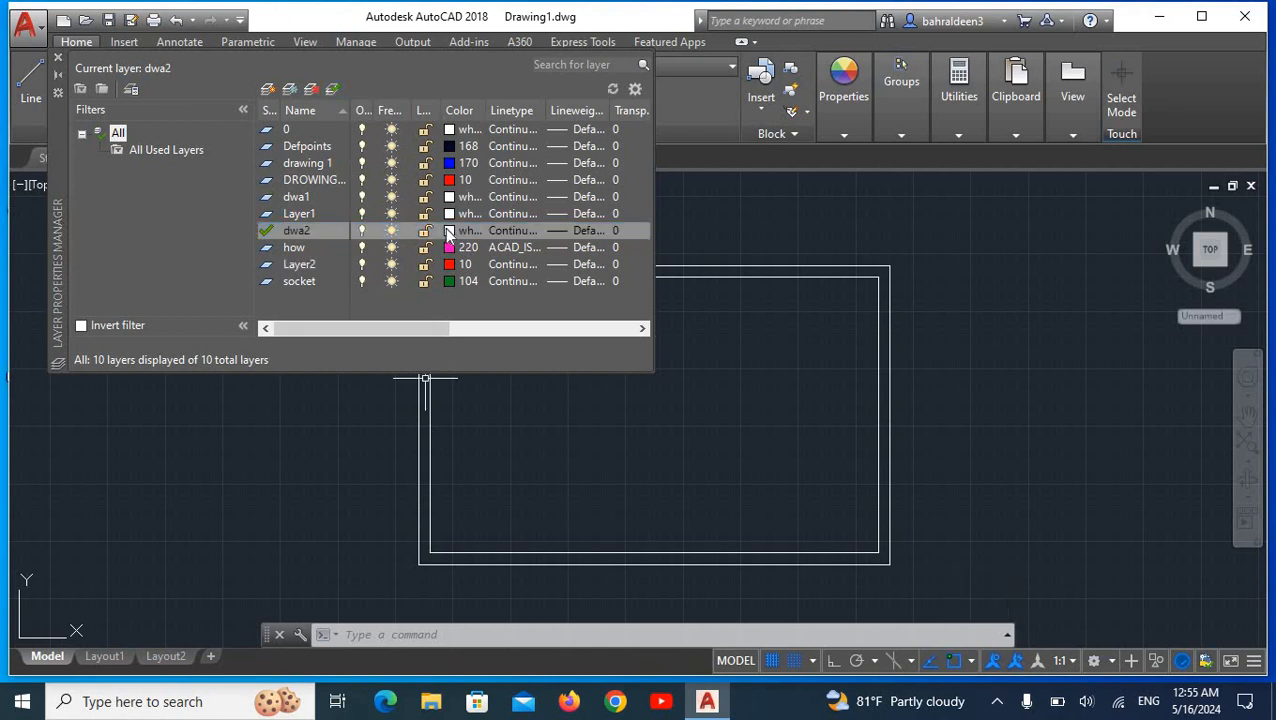
{"action": "left_click", "coordinate": [449, 231]}
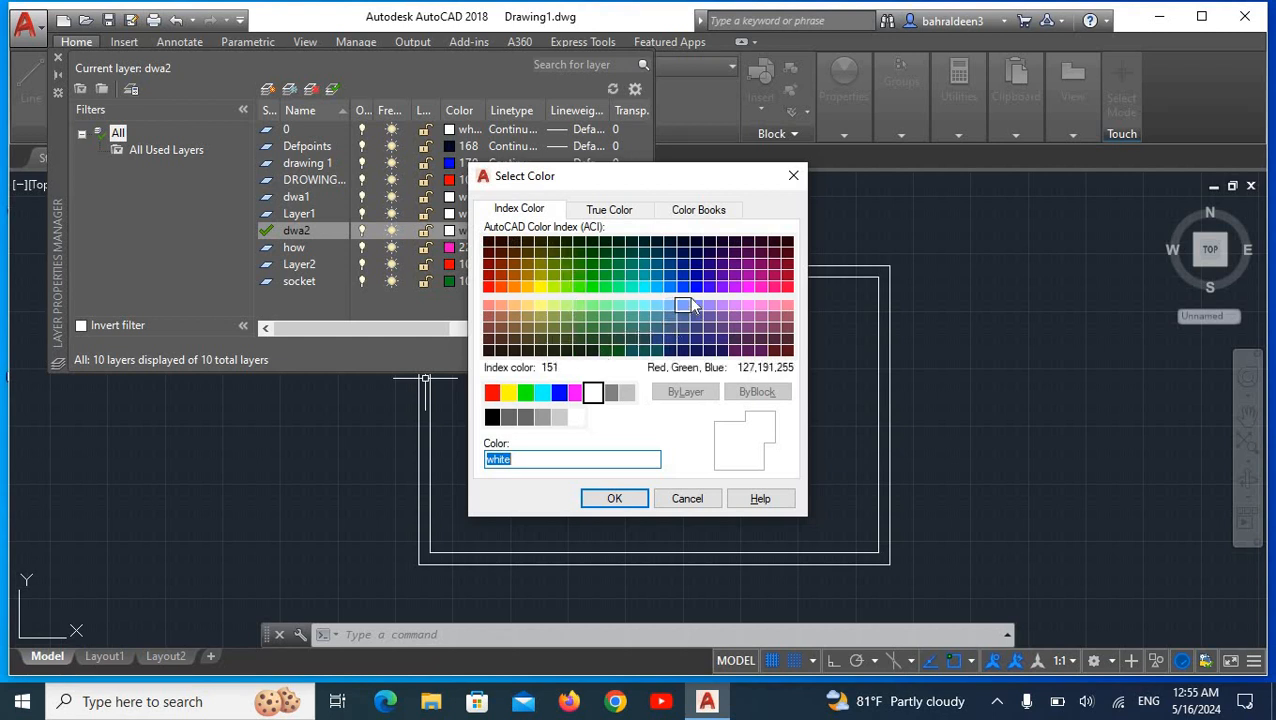
{"action": "left_click", "coordinate": [618, 265]}
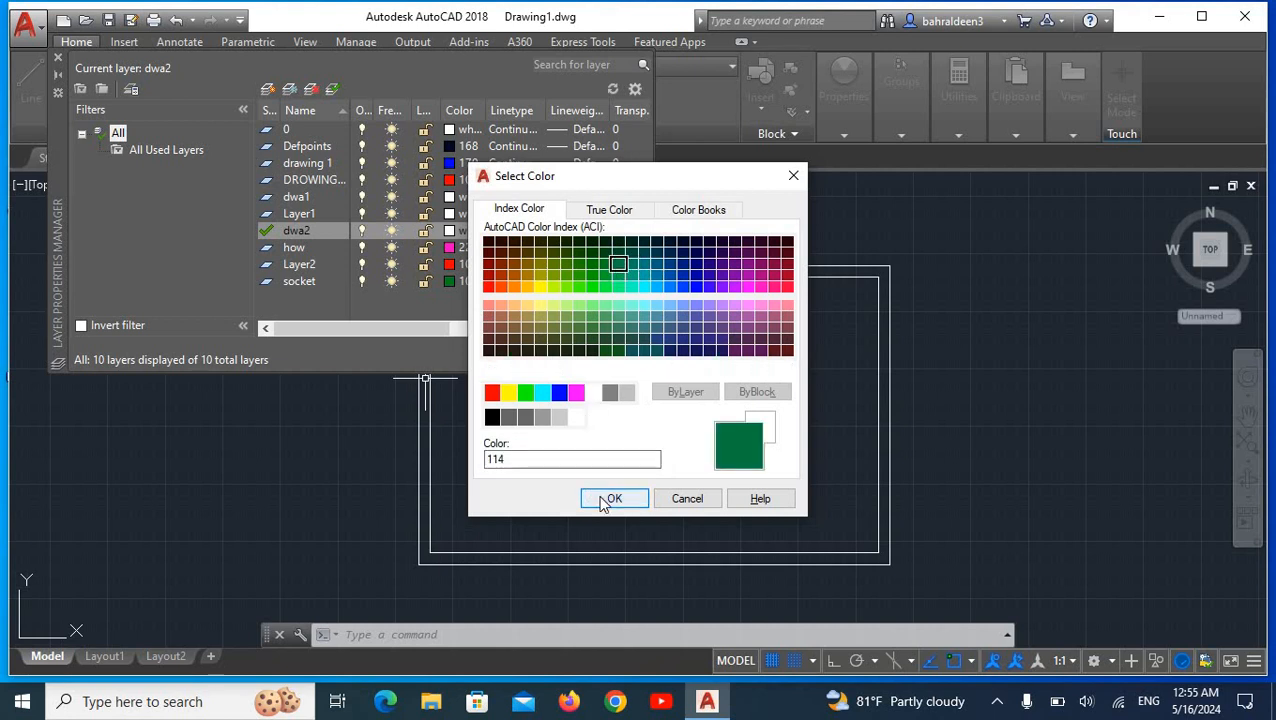
{"action": "left_click", "coordinate": [612, 499]}
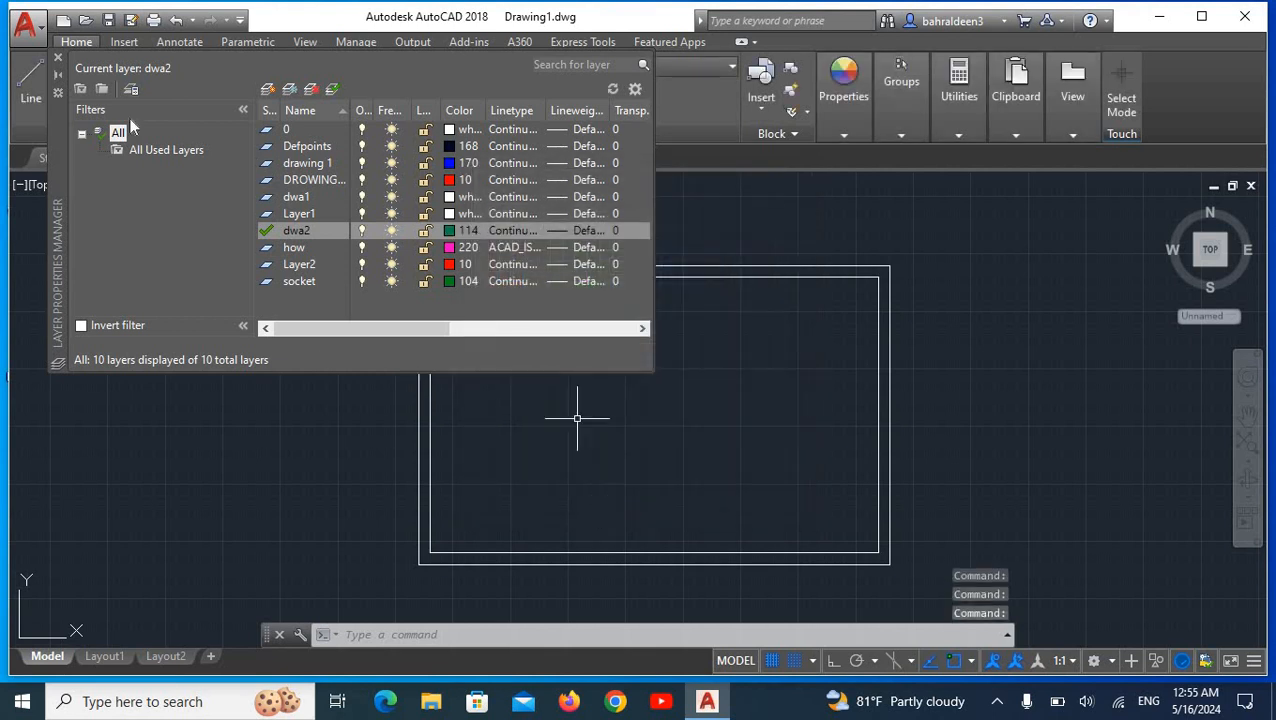
{"action": "left_click", "coordinate": [60, 58]}
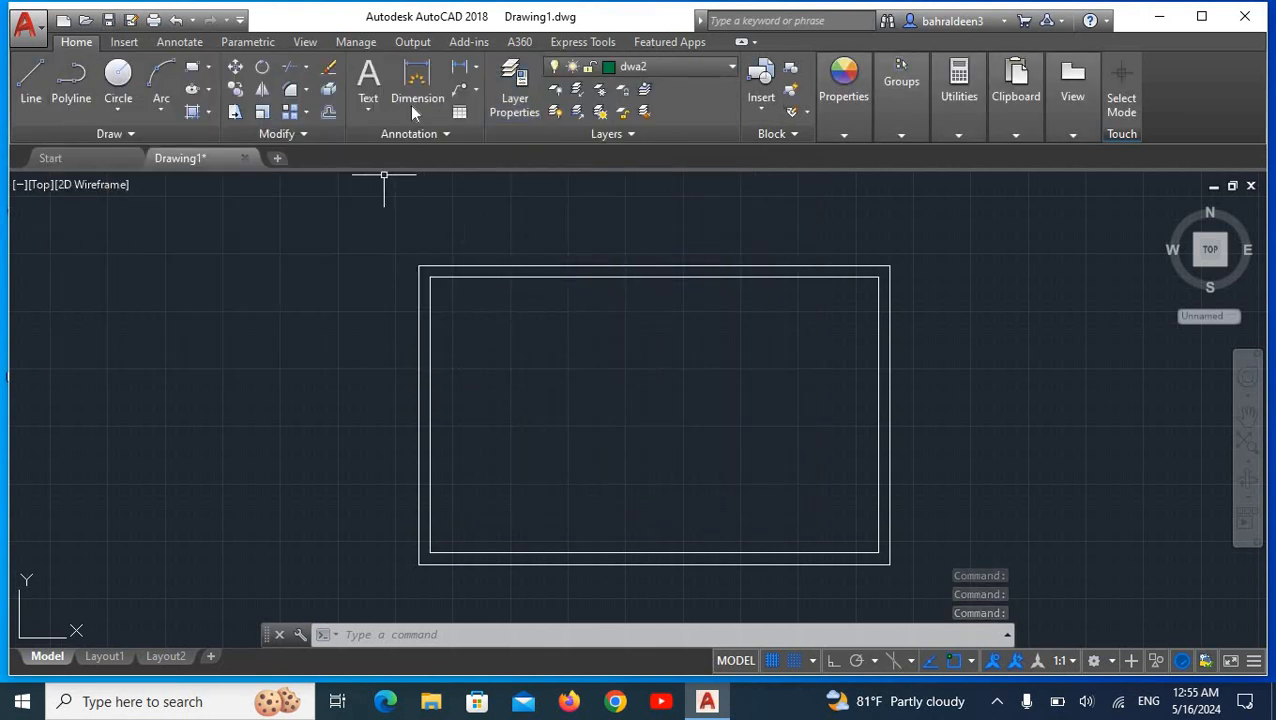
Step: Dimension the outer rectangle's full width between its upper corners, placing the dimension line just above the top edge
{"action": "left_click", "coordinate": [414, 77]}
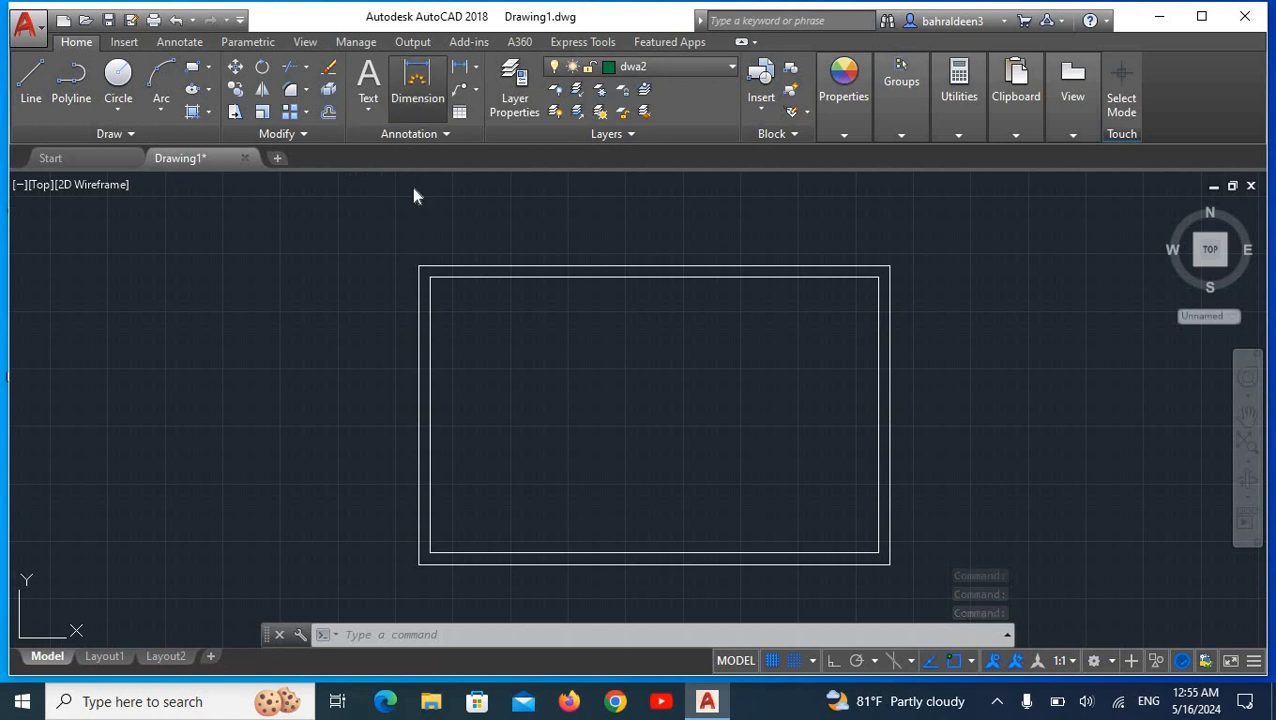
{"action": "left_click", "coordinate": [419, 266]}
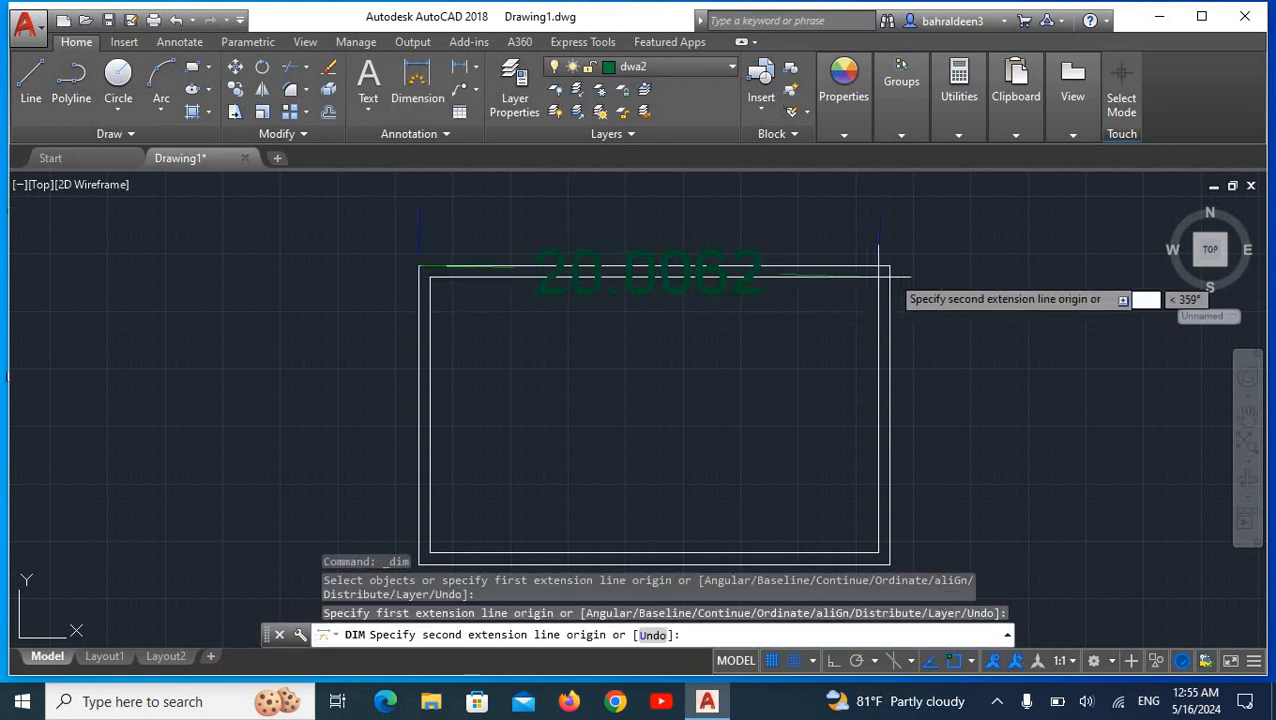
{"action": "left_click", "coordinate": [889, 266]}
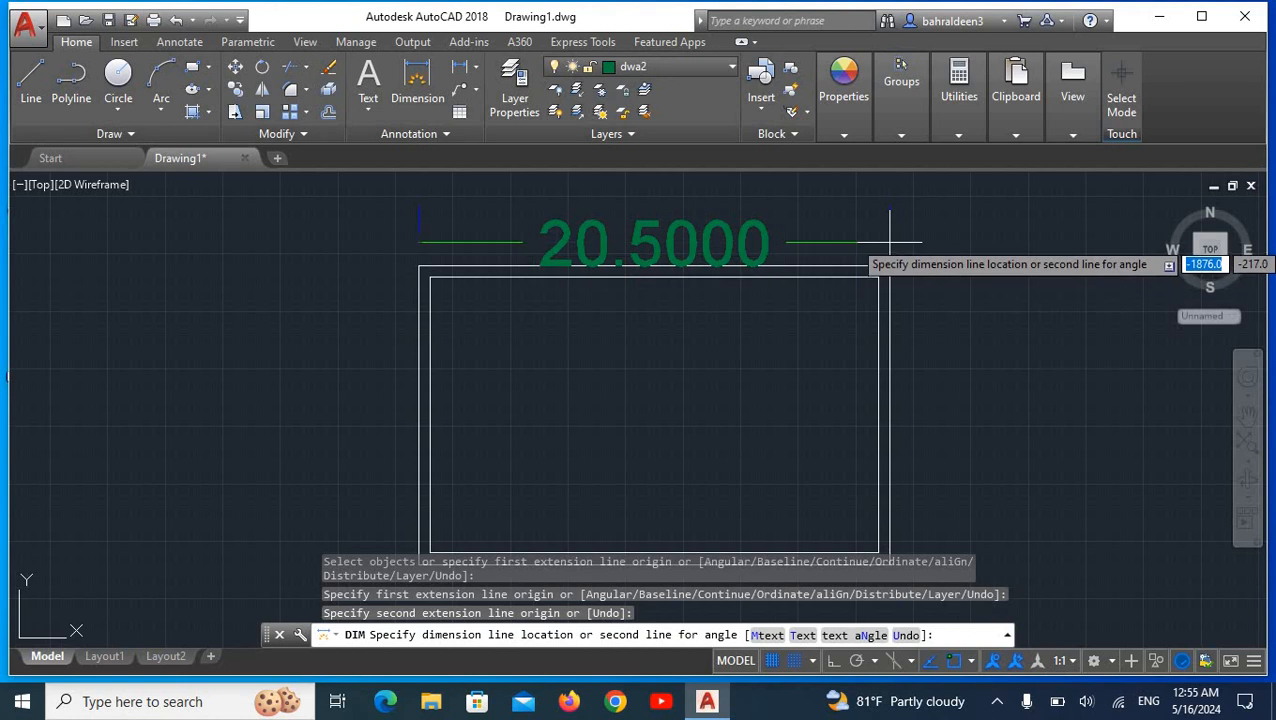
{"action": "left_click", "coordinate": [892, 231]}
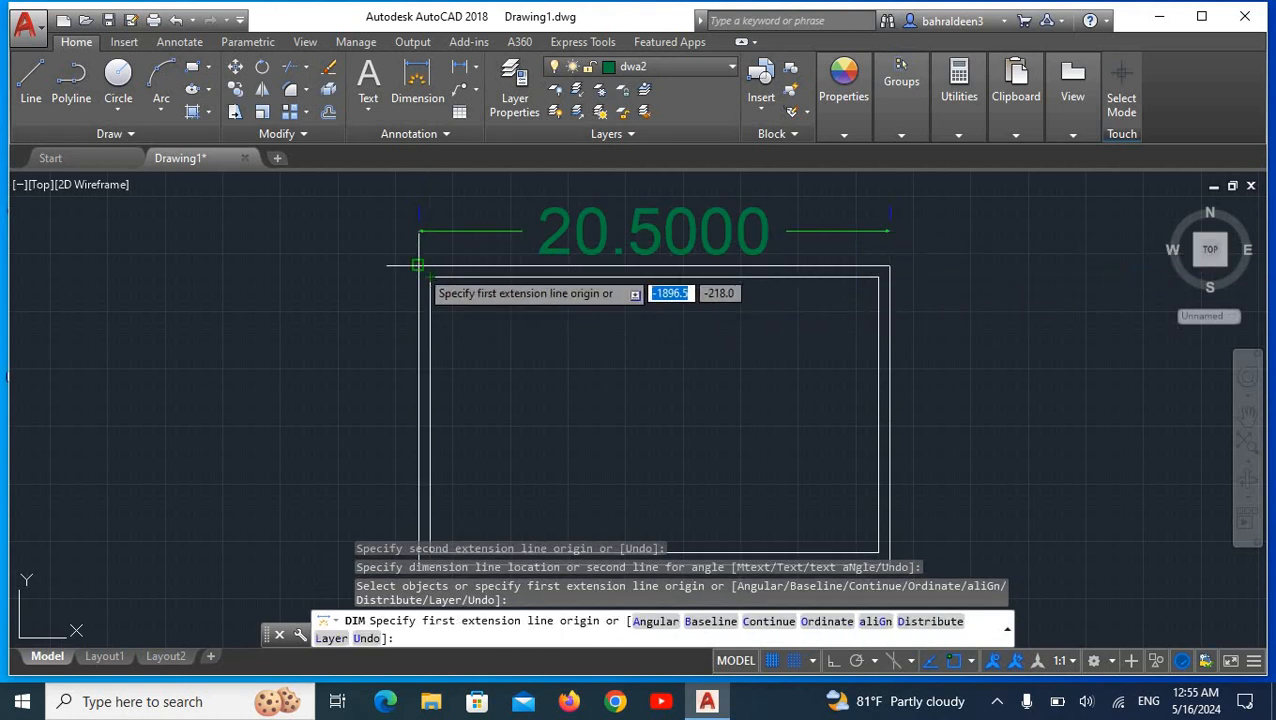
Step: Dimension the outer rectangle's height along its left side, place the dimension line outside the outline, and end the dimension command
{"action": "left_click", "coordinate": [419, 267]}
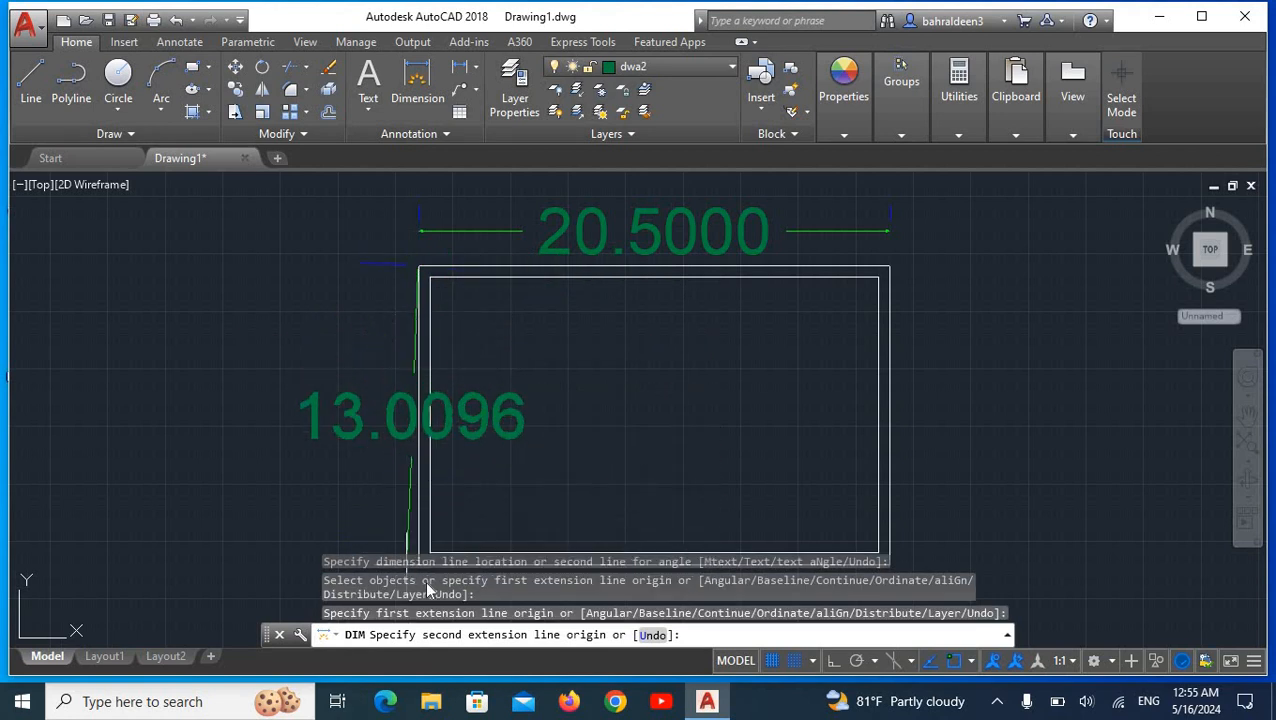
{"action": "scroll", "coordinate": [470, 440], "scroll_direction": "down", "scroll_amount": 2}
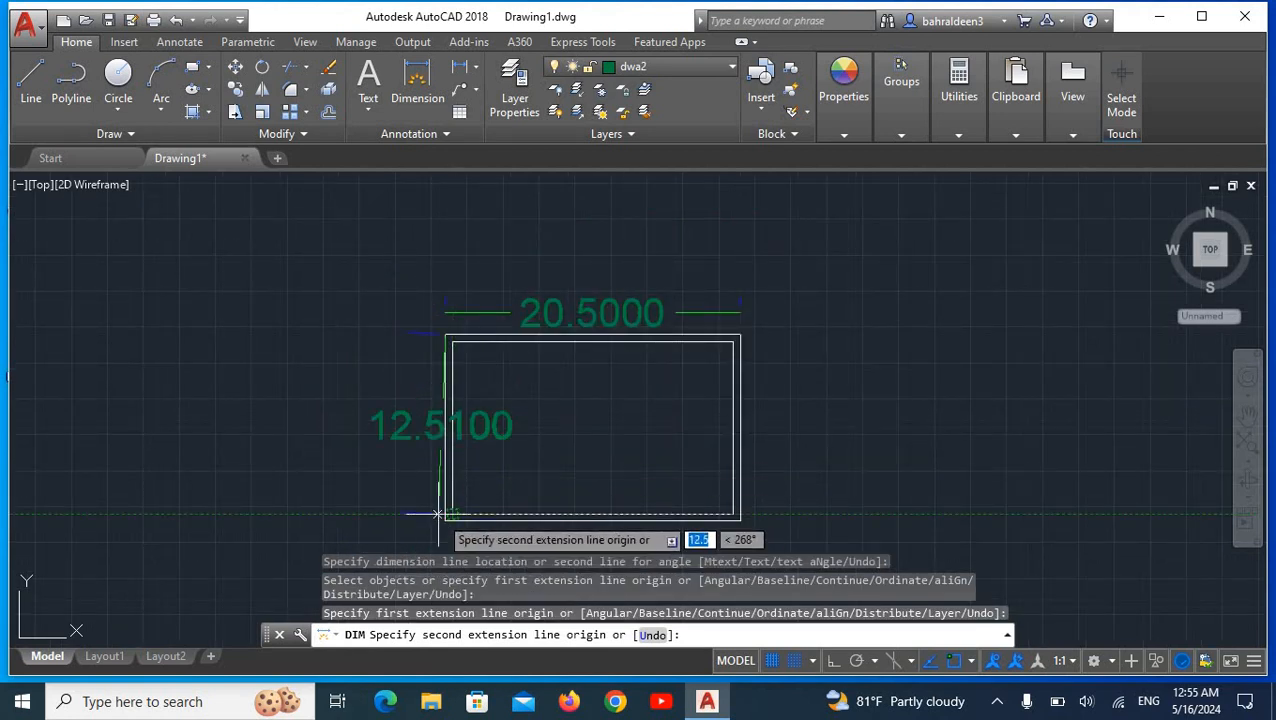
{"action": "left_click", "coordinate": [446, 519]}
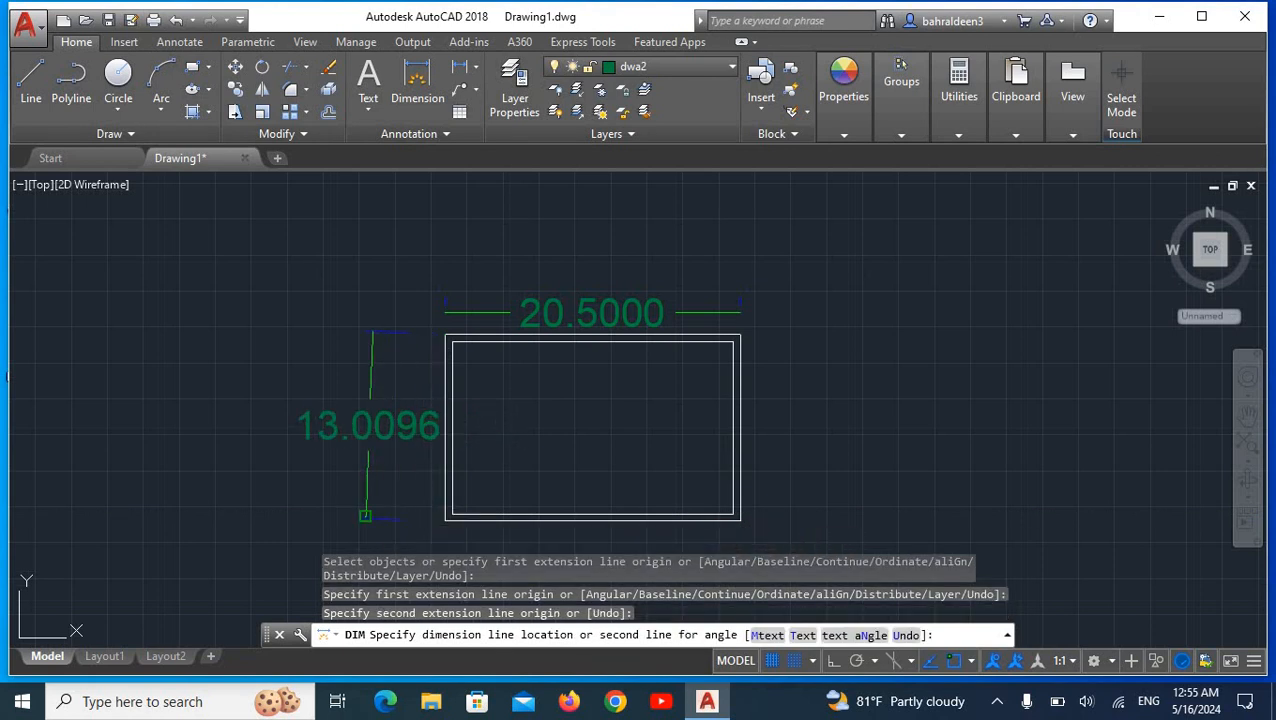
{"action": "left_click", "coordinate": [370, 470]}
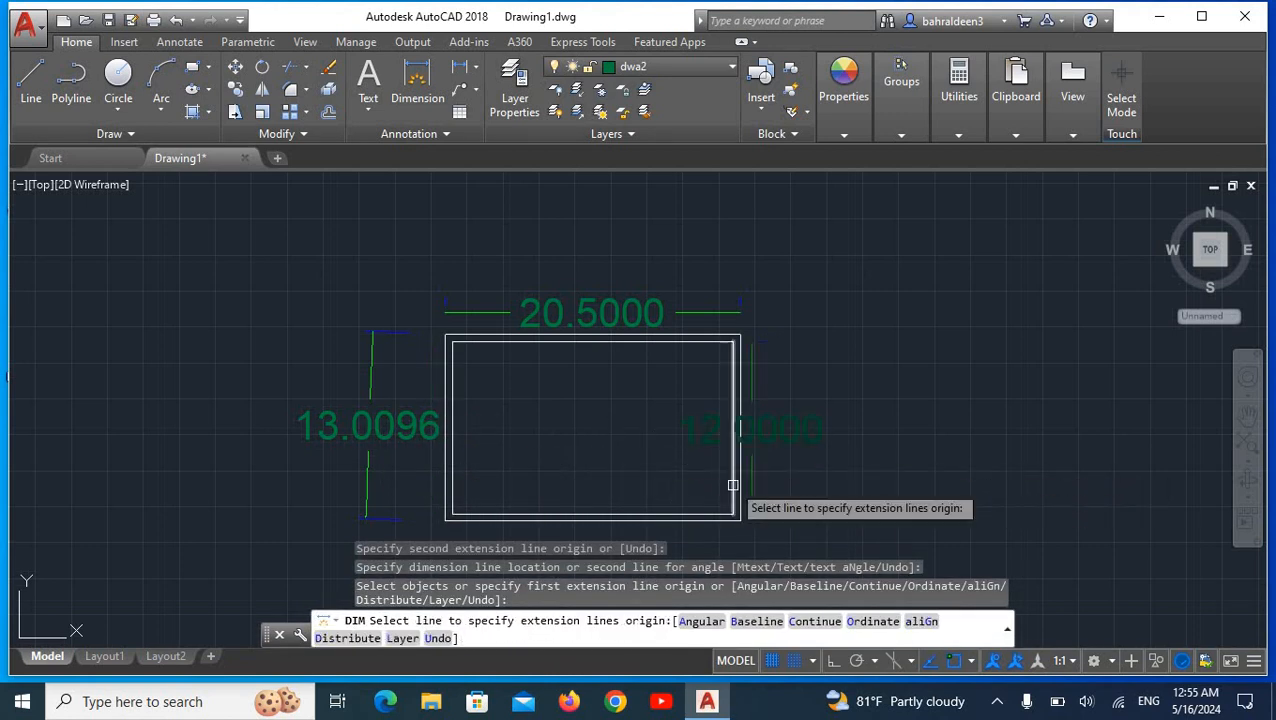
{"action": "key", "text": "Escape"}
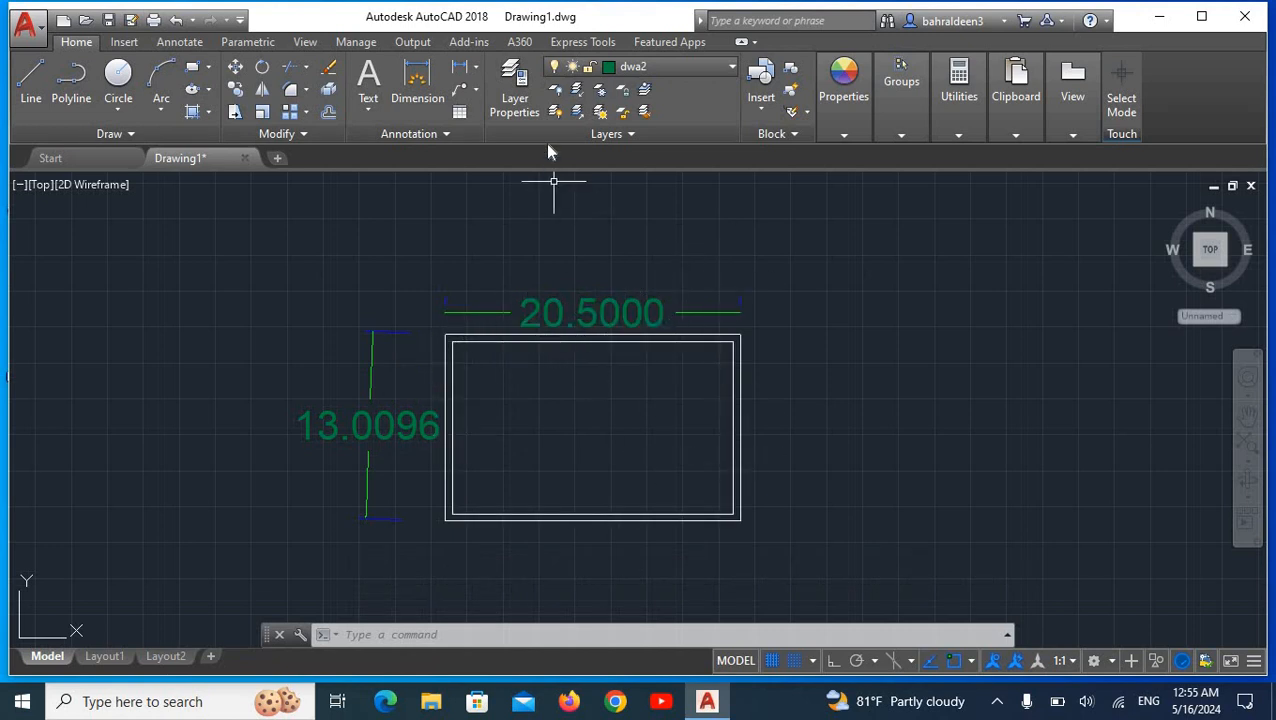
Step: Switch the current layer back to dwa1
{"action": "left_click", "coordinate": [730, 66]}
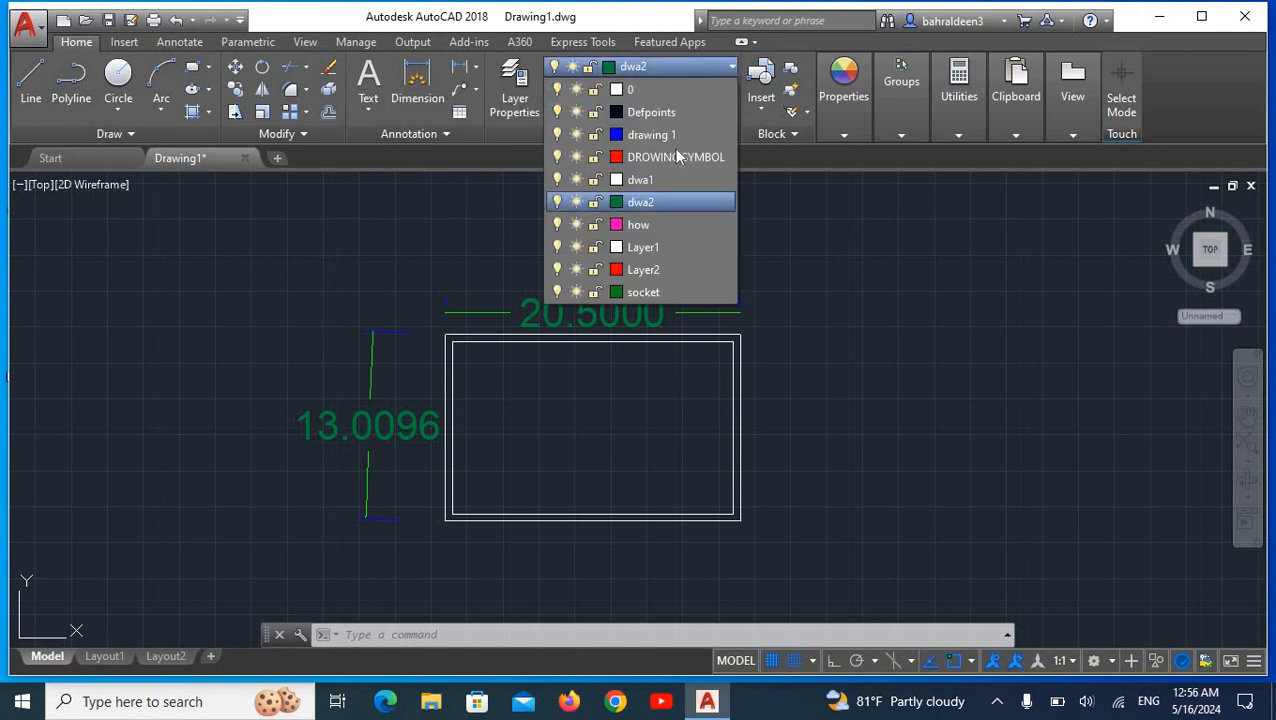
{"action": "left_click", "coordinate": [641, 180]}
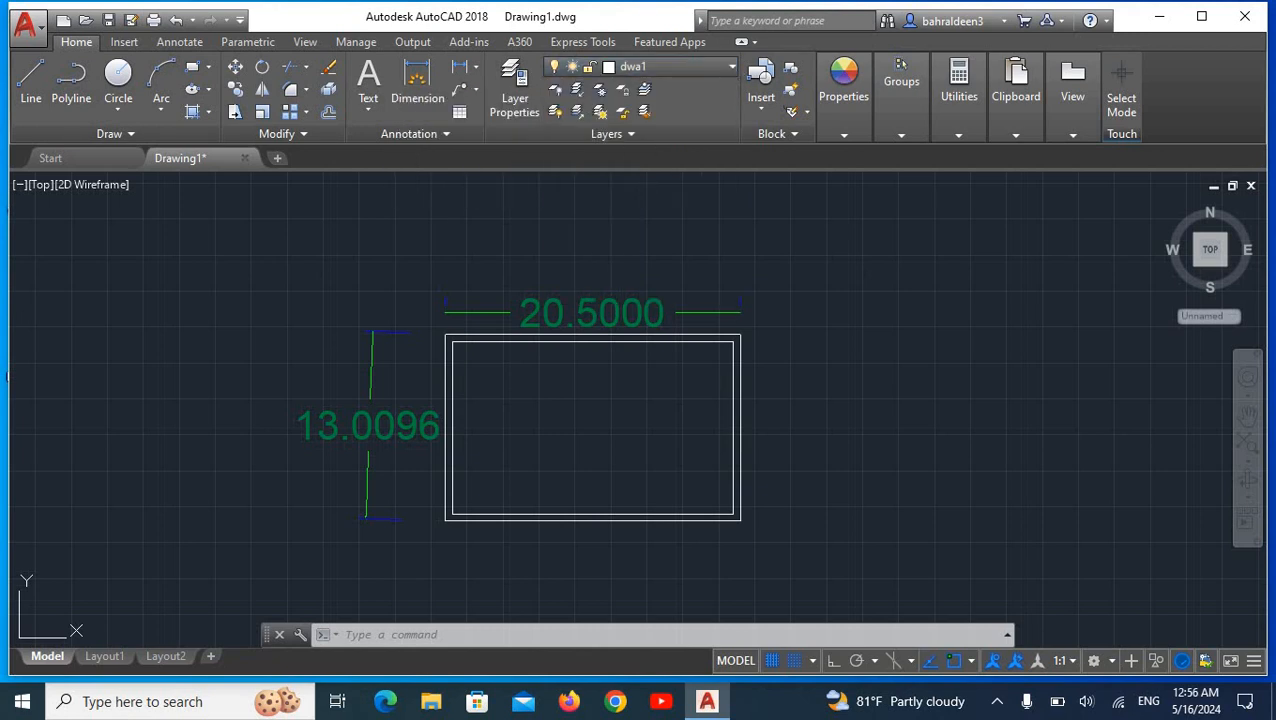
{"action": "left_click", "coordinate": [731, 67]}
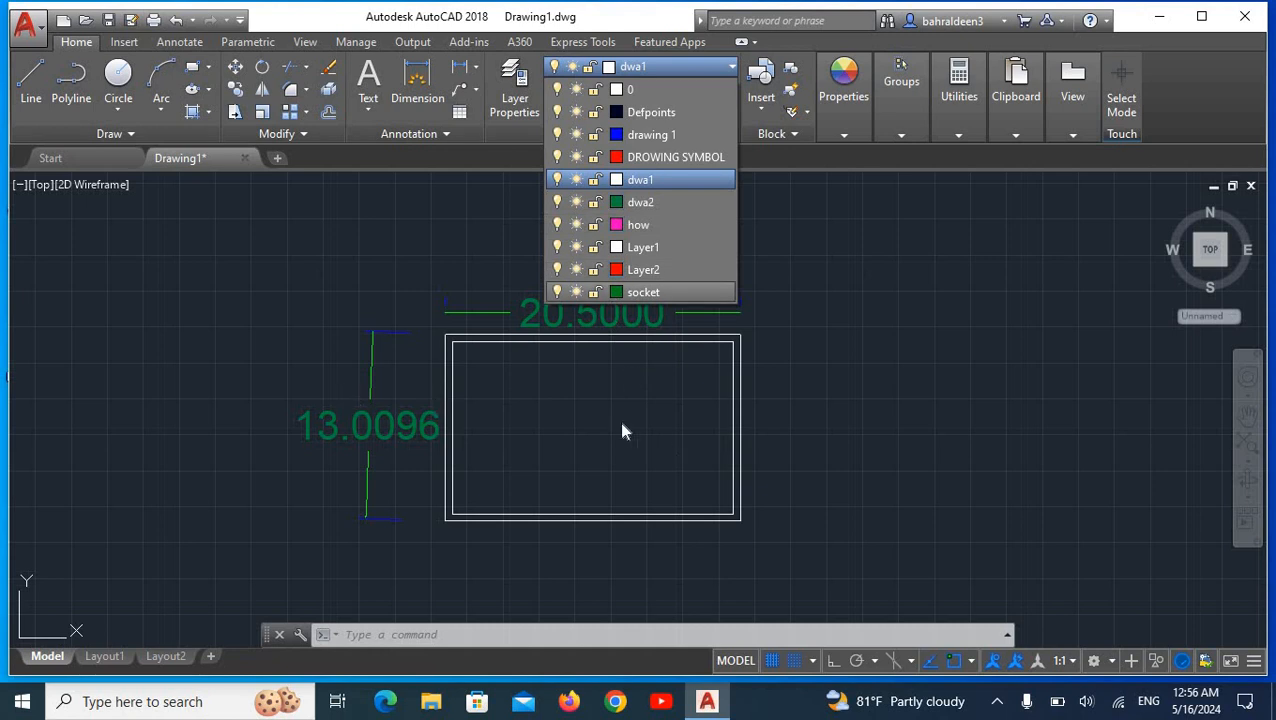
{"action": "left_click", "coordinate": [591, 415]}
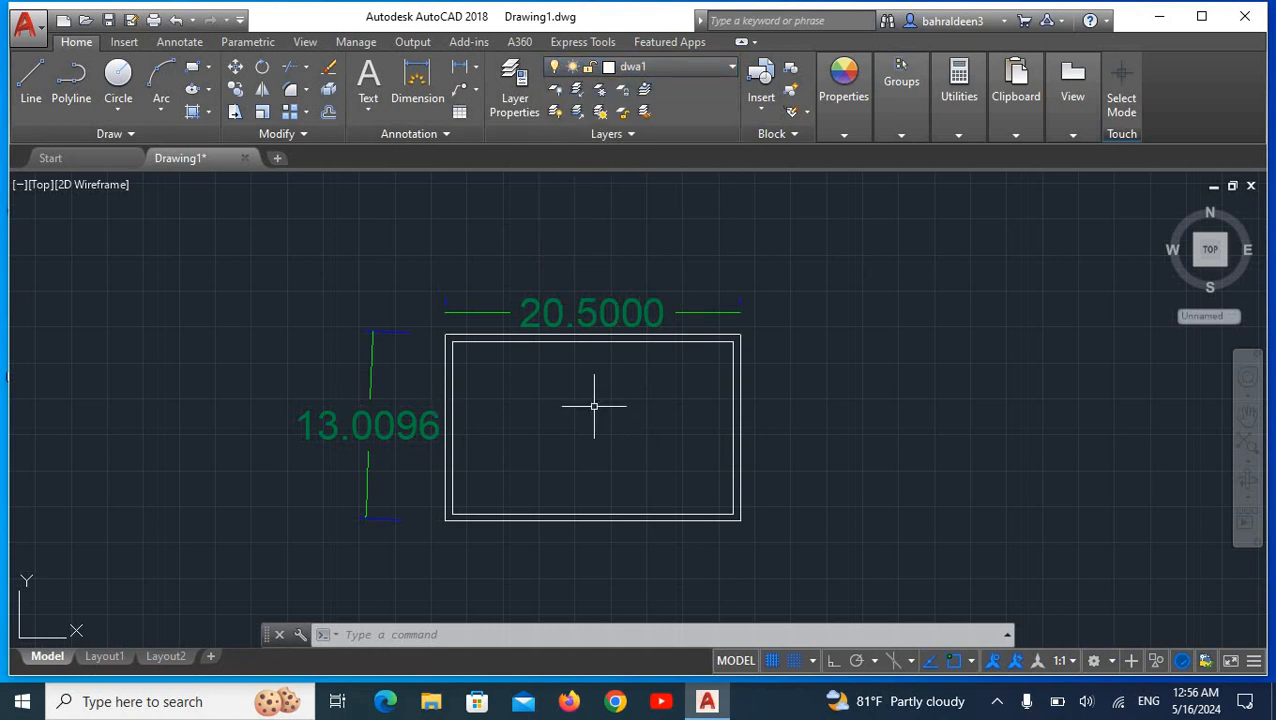